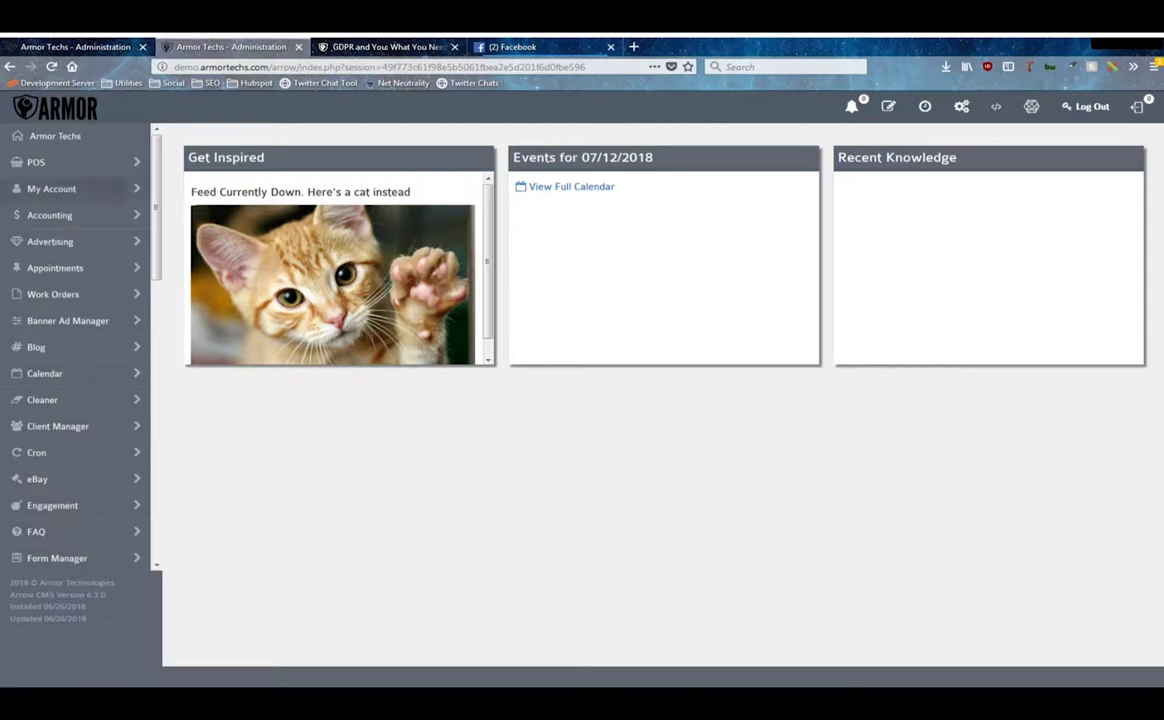
Open the Pages manager and highlight its Site Views and Pages headings
{"action": "left_click_drag", "start_coordinate": [155, 193], "coordinate": [157, 388]}
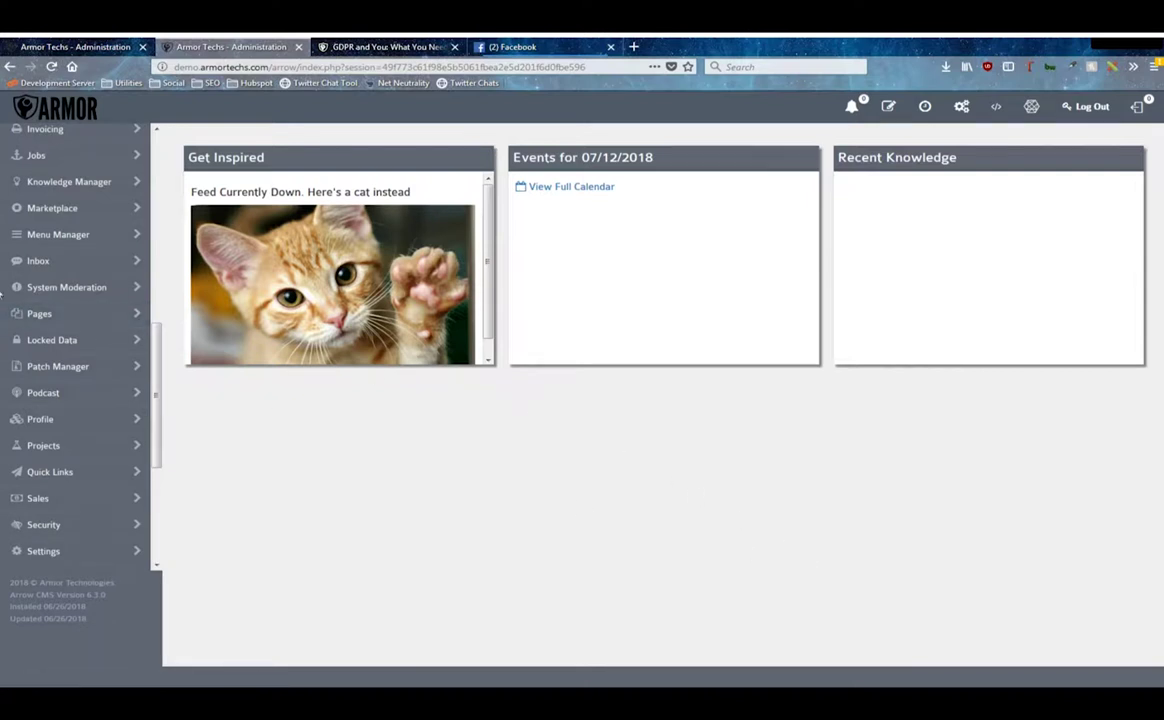
{"action": "left_click", "coordinate": [99, 314]}
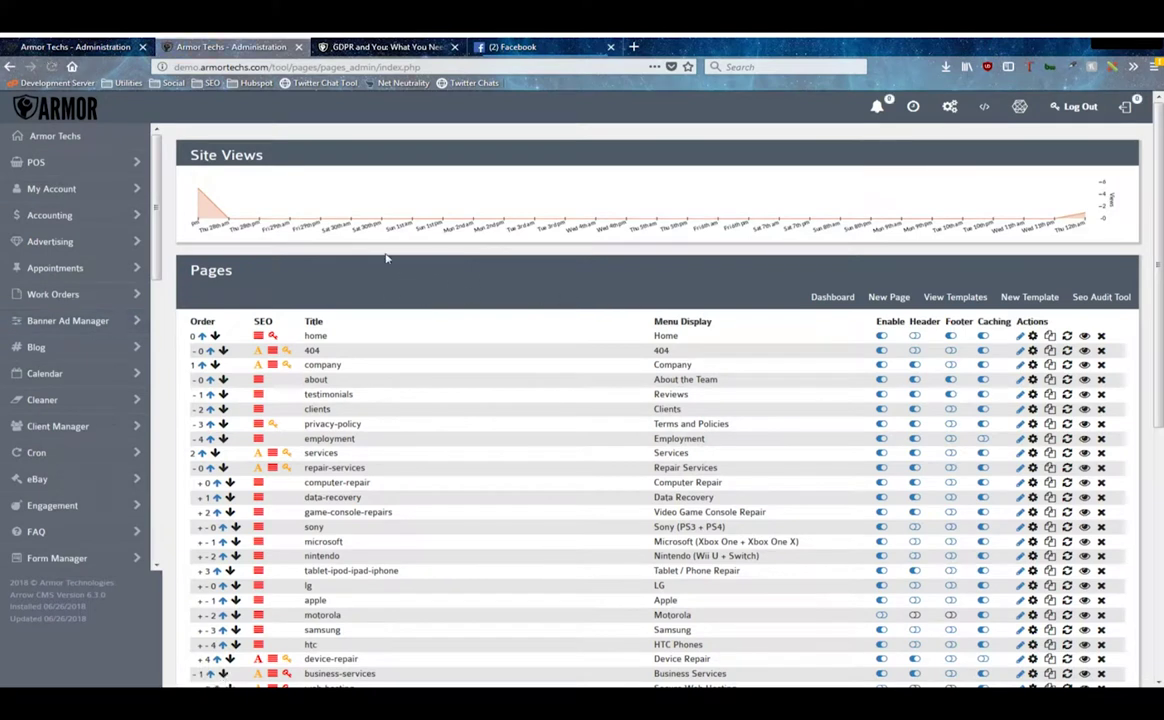
{"action": "left_click_drag", "start_coordinate": [186, 150], "coordinate": [352, 165]}
{"action": "left_click", "coordinate": [350, 160]}
{"action": "scroll", "coordinate": [465, 218], "scroll_direction": "down", "scroll_amount": 3}
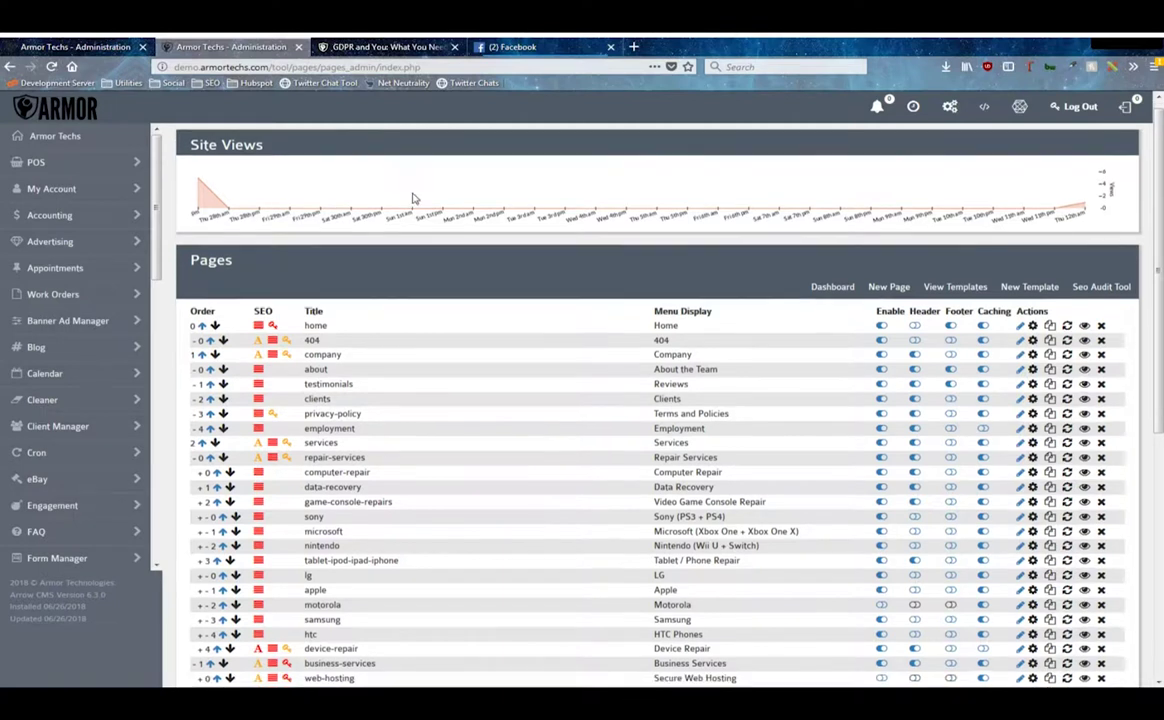
{"action": "scroll", "coordinate": [199, 122], "scroll_direction": "up", "scroll_amount": 1}
{"action": "double_click", "coordinate": [342, 199]}
{"action": "left_click", "coordinate": [342, 199]}
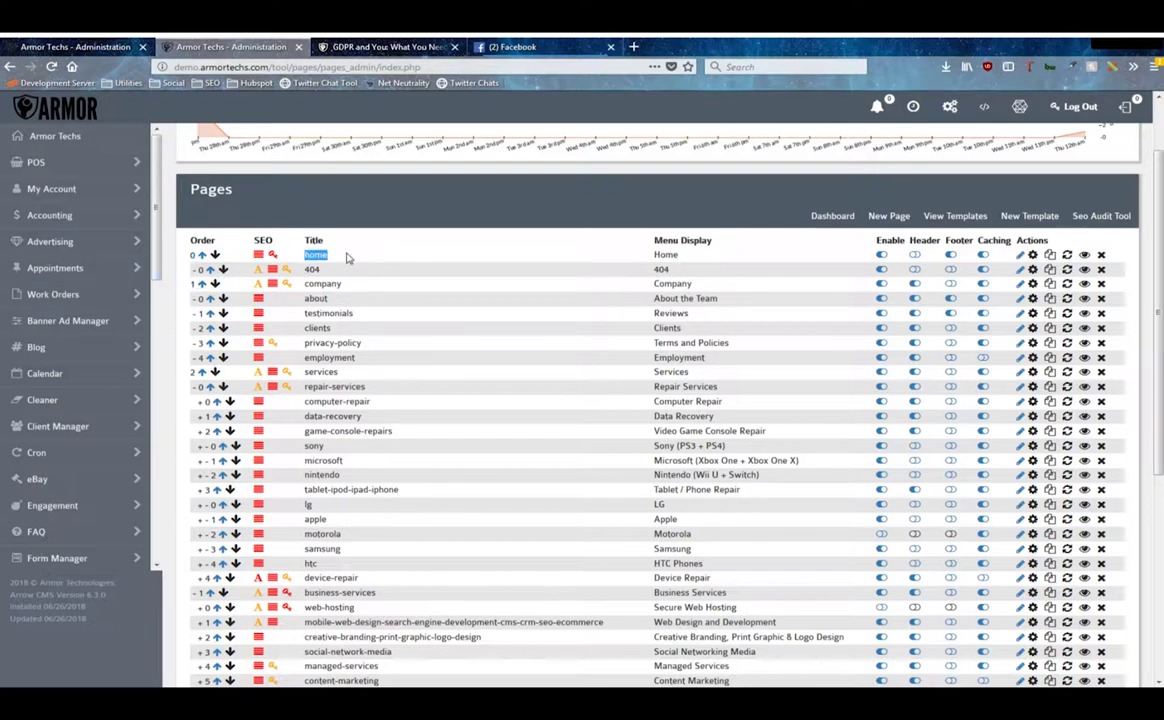
Highlight the company, home and 404 page titles and the sony and 404 order values
{"action": "left_click", "coordinate": [307, 296]}
{"action": "double_click", "coordinate": [322, 283]}
{"action": "left_click", "coordinate": [381, 288]}
{"action": "double_click", "coordinate": [315, 254]}
{"action": "left_click", "coordinate": [200, 269]}
{"action": "double_click", "coordinate": [311, 269]}
{"action": "left_click", "coordinate": [397, 231]}
{"action": "double_click", "coordinate": [200, 446]}
{"action": "scroll", "coordinate": [470, 440], "scroll_direction": "up", "scroll_amount": 2}
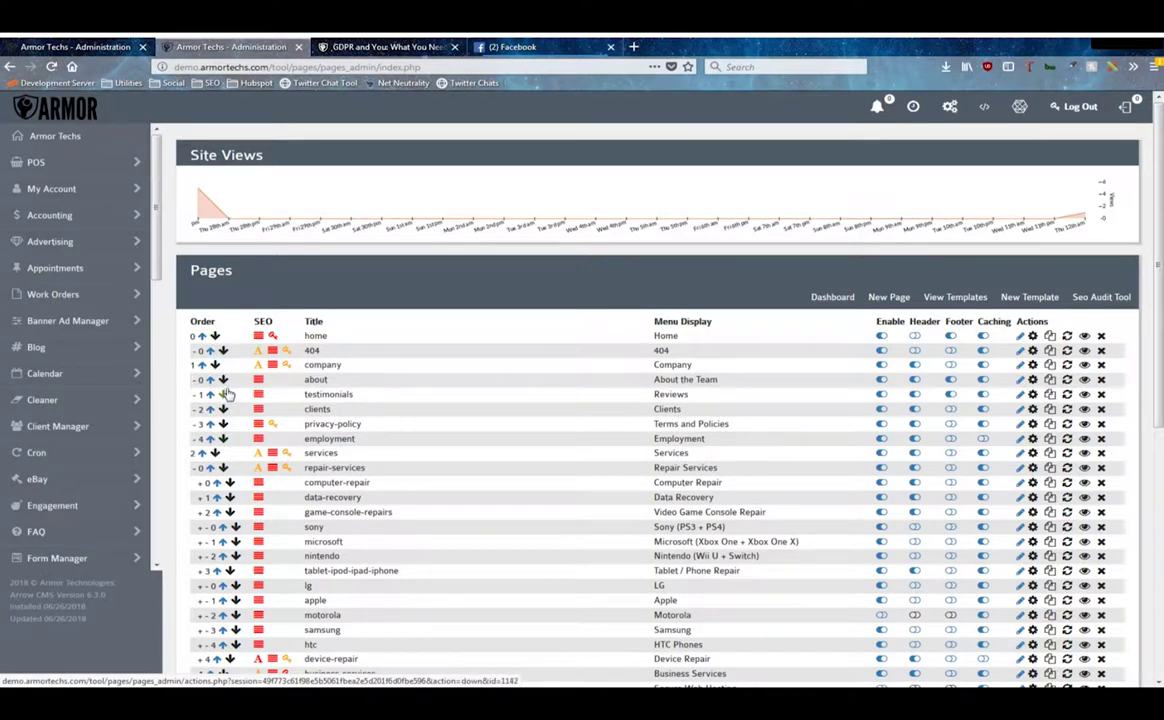
{"action": "left_click_drag", "start_coordinate": [190, 352], "coordinate": [209, 352]}
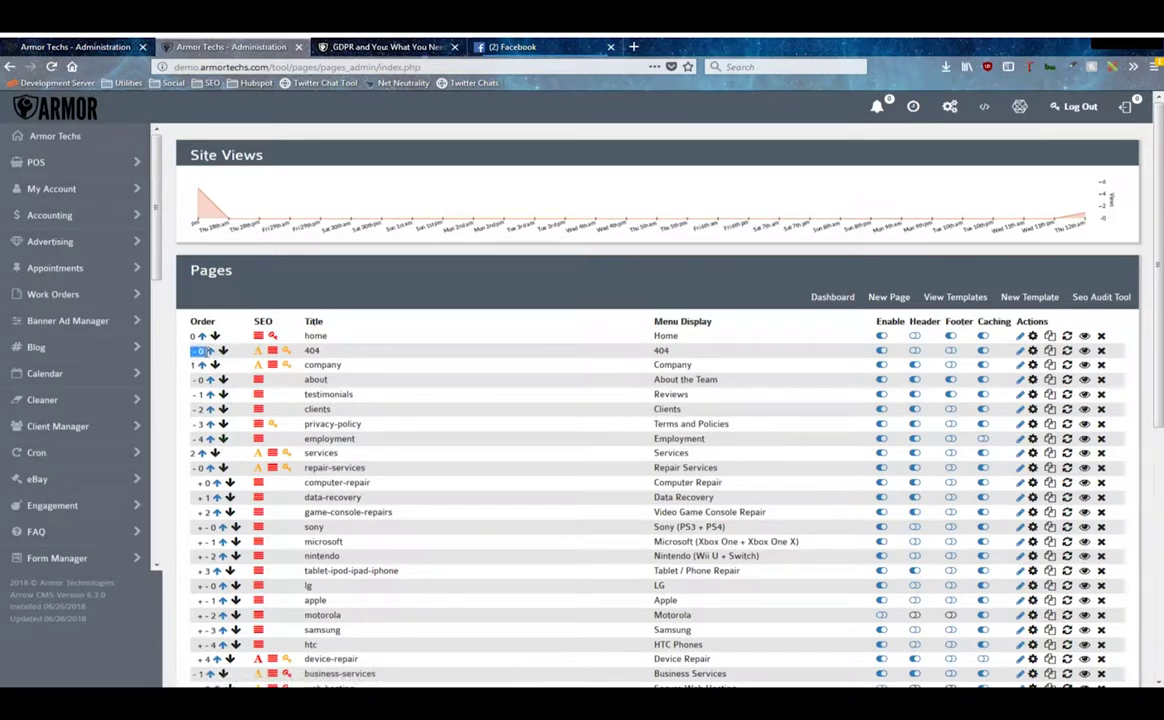
Highlight the Pages table column headings and the company and clients page titles
{"action": "left_click", "coordinate": [322, 350]}
{"action": "scroll", "coordinate": [293, 388], "scroll_direction": "down", "scroll_amount": 5}
{"action": "scroll", "coordinate": [272, 513], "scroll_direction": "up", "scroll_amount": 5}
{"action": "left_click_drag", "start_coordinate": [313, 321], "coordinate": [377, 338]}
{"action": "left_click", "coordinate": [380, 340]}
{"action": "left_click_drag", "start_coordinate": [306, 366], "coordinate": [373, 369]}
{"action": "left_click_drag", "start_coordinate": [306, 409], "coordinate": [352, 410]}
Highlight the menu names from Home to About the Team and the Enable column heading
{"action": "left_click_drag", "start_coordinate": [647, 330], "coordinate": [746, 405]}
{"action": "left_click", "coordinate": [634, 309]}
{"action": "double_click", "coordinate": [664, 336]}
{"action": "left_click_drag", "start_coordinate": [652, 380], "coordinate": [748, 386]}
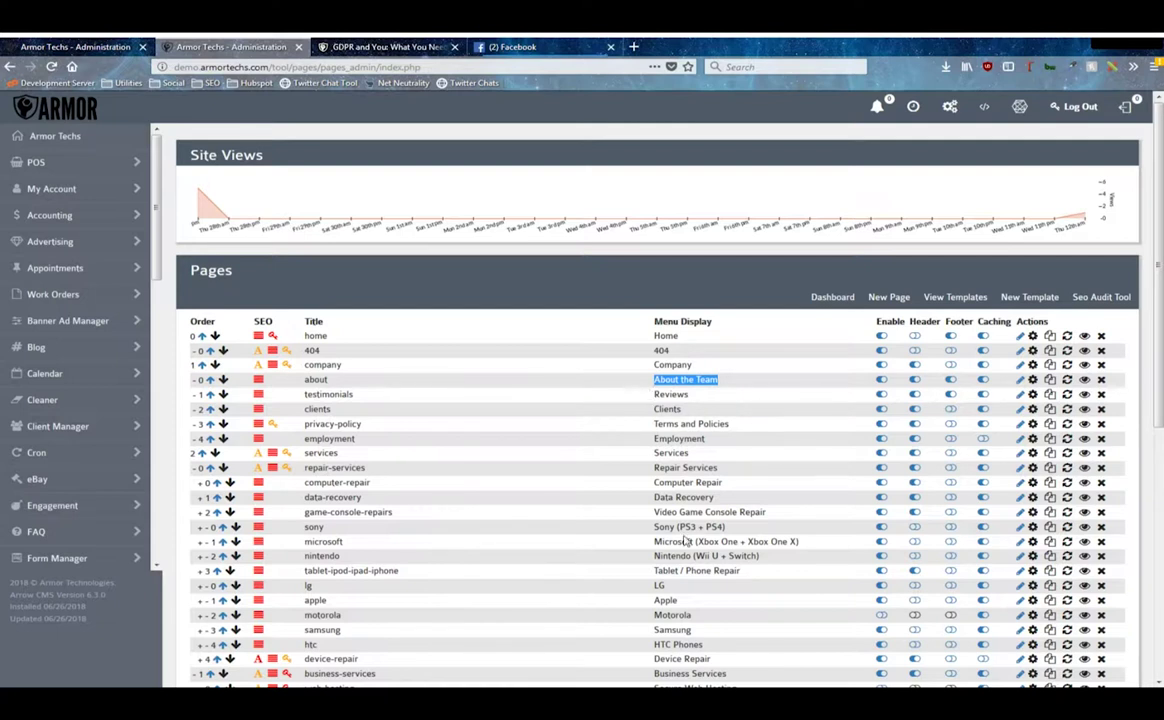
{"action": "left_click", "coordinate": [806, 270]}
{"action": "scroll", "coordinate": [806, 270], "scroll_direction": "down", "scroll_amount": 2}
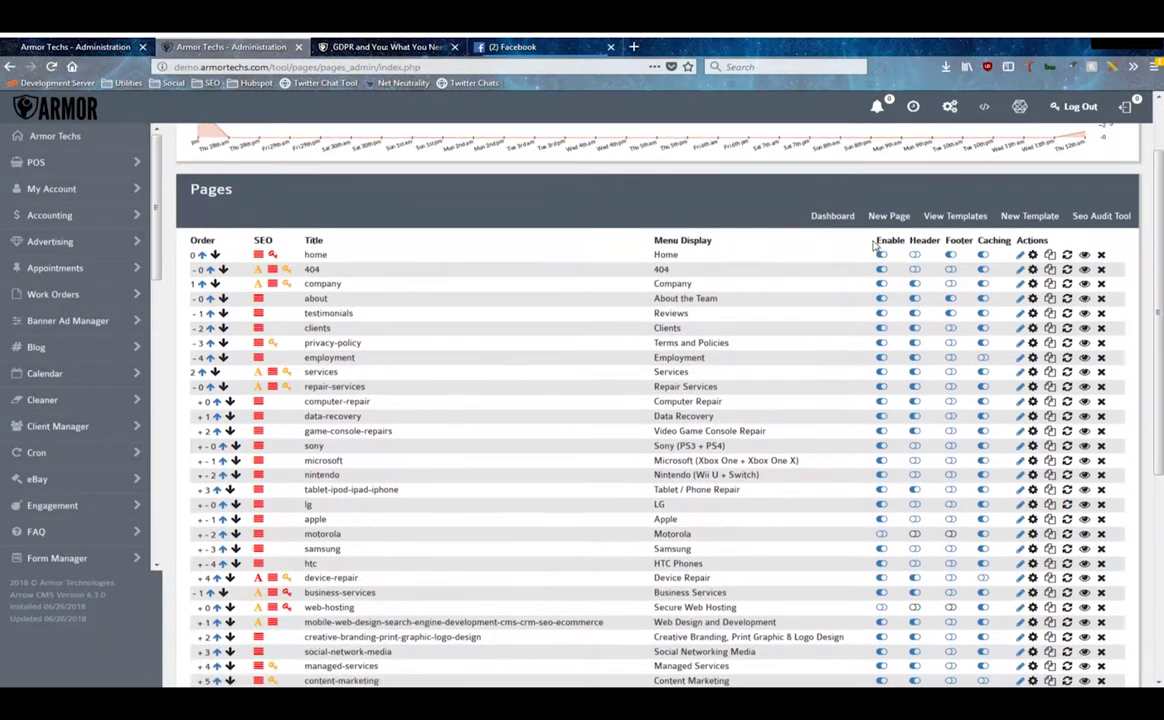
{"action": "left_click_drag", "start_coordinate": [877, 241], "coordinate": [904, 242]}
Disable the motorola page using its Enable toggle
{"action": "scroll", "coordinate": [870, 260], "scroll_direction": "down", "scroll_amount": 3}
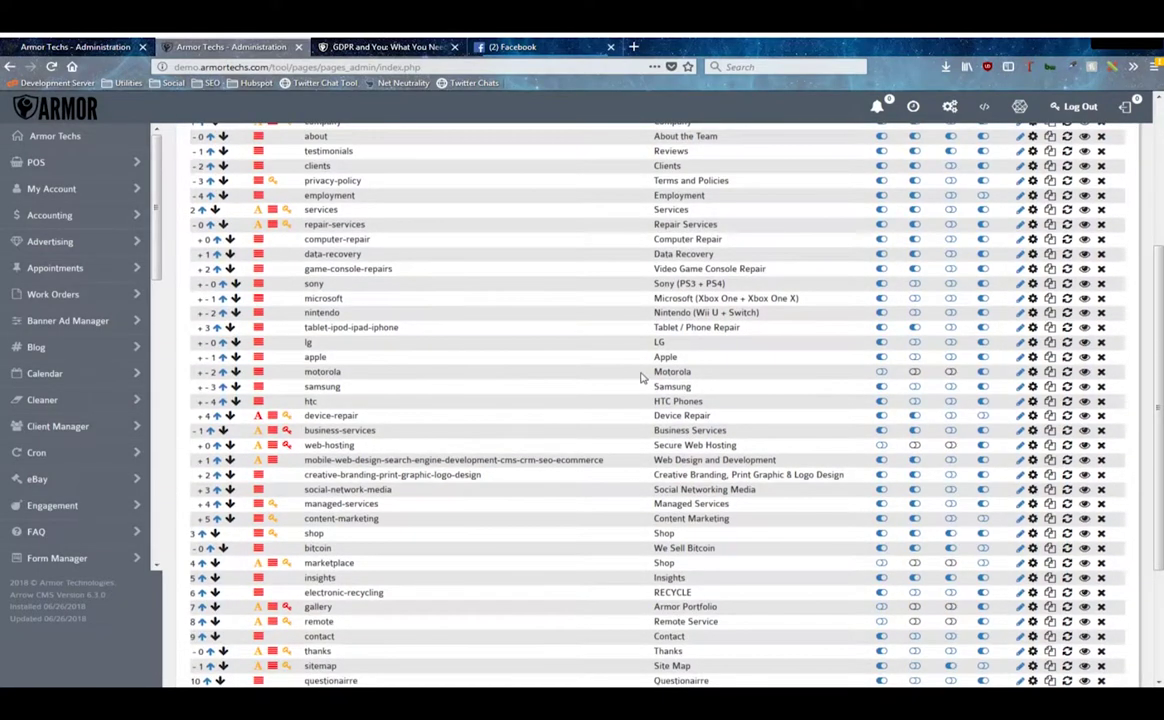
{"action": "double_click", "coordinate": [672, 371]}
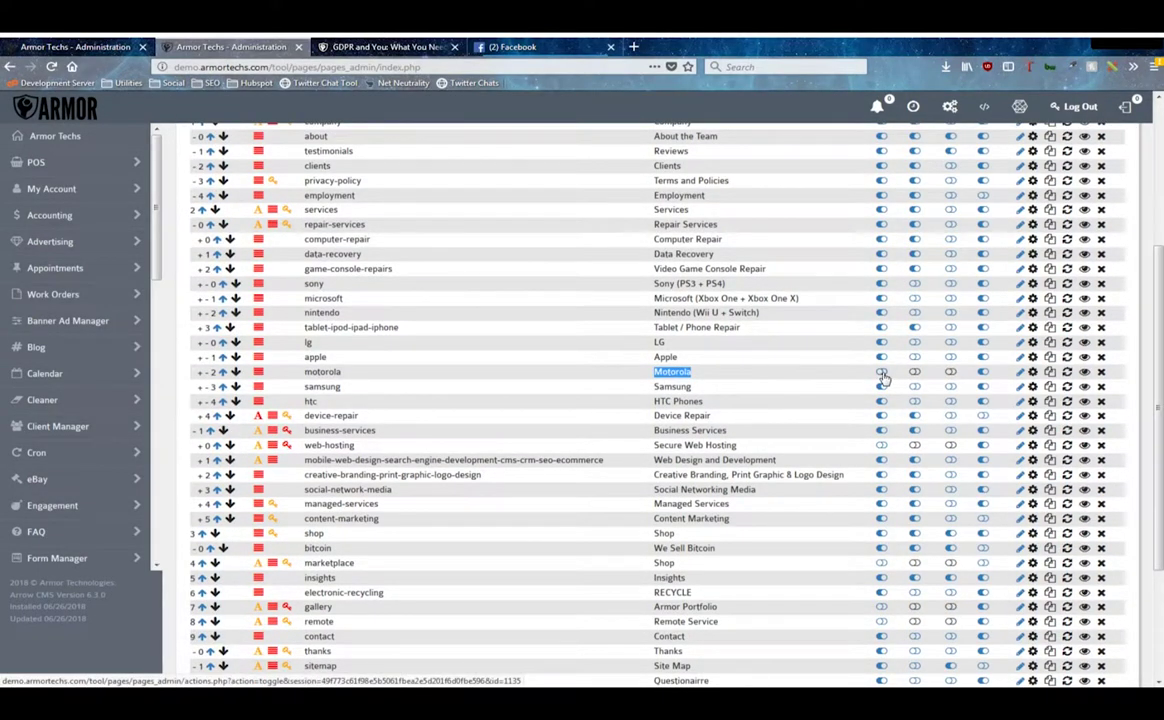
{"action": "left_click_drag", "start_coordinate": [664, 357], "coordinate": [684, 357]}
{"action": "left_click", "coordinate": [882, 366]}
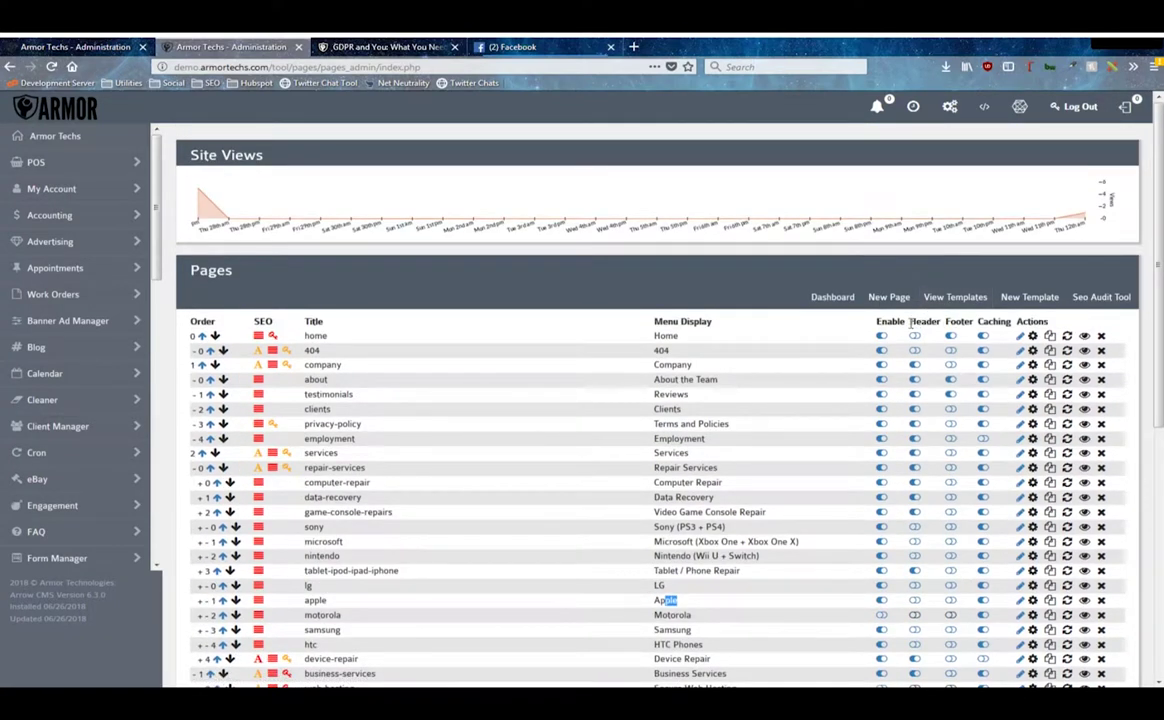
{"action": "left_click_drag", "start_coordinate": [910, 322], "coordinate": [925, 322]}
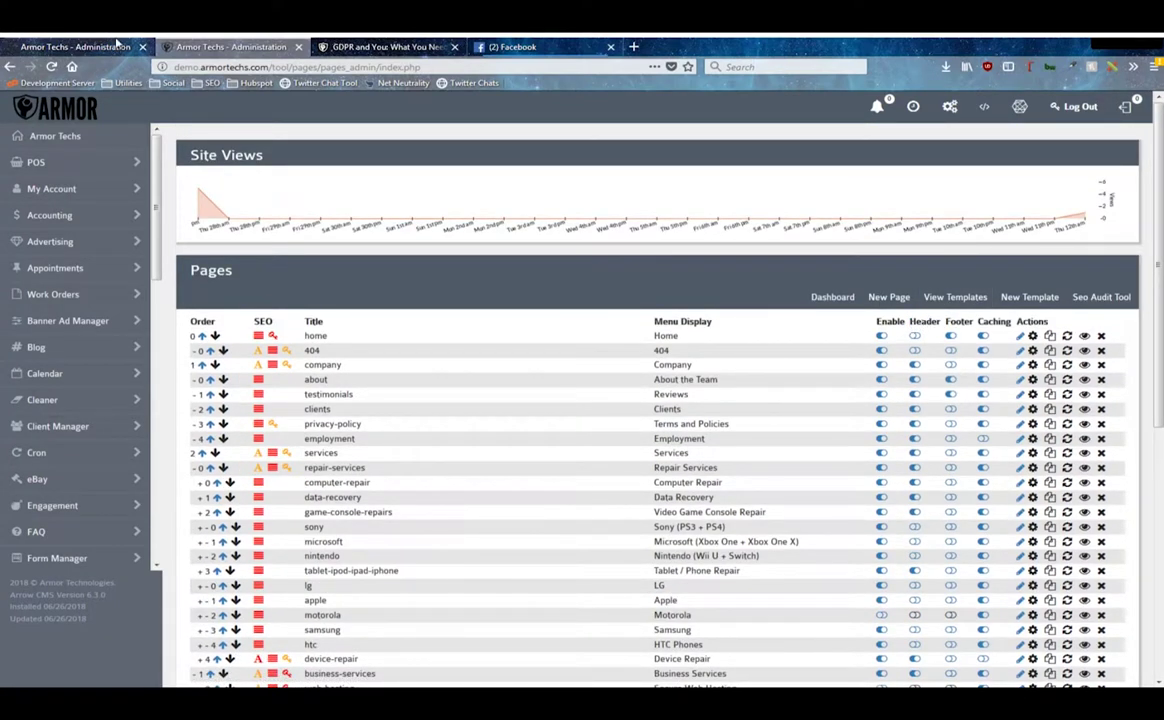
{"action": "left_click", "coordinate": [75, 47]}
{"action": "left_click", "coordinate": [338, 47]}
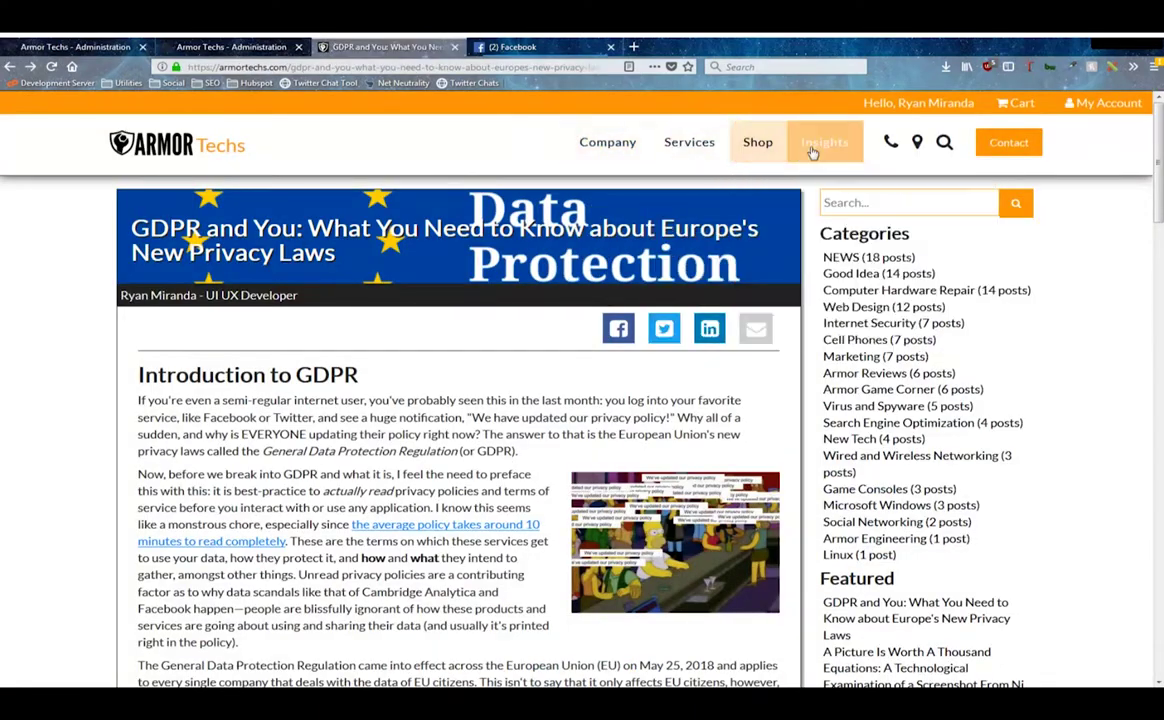
{"action": "mouse_move", "coordinate": [690, 144]}
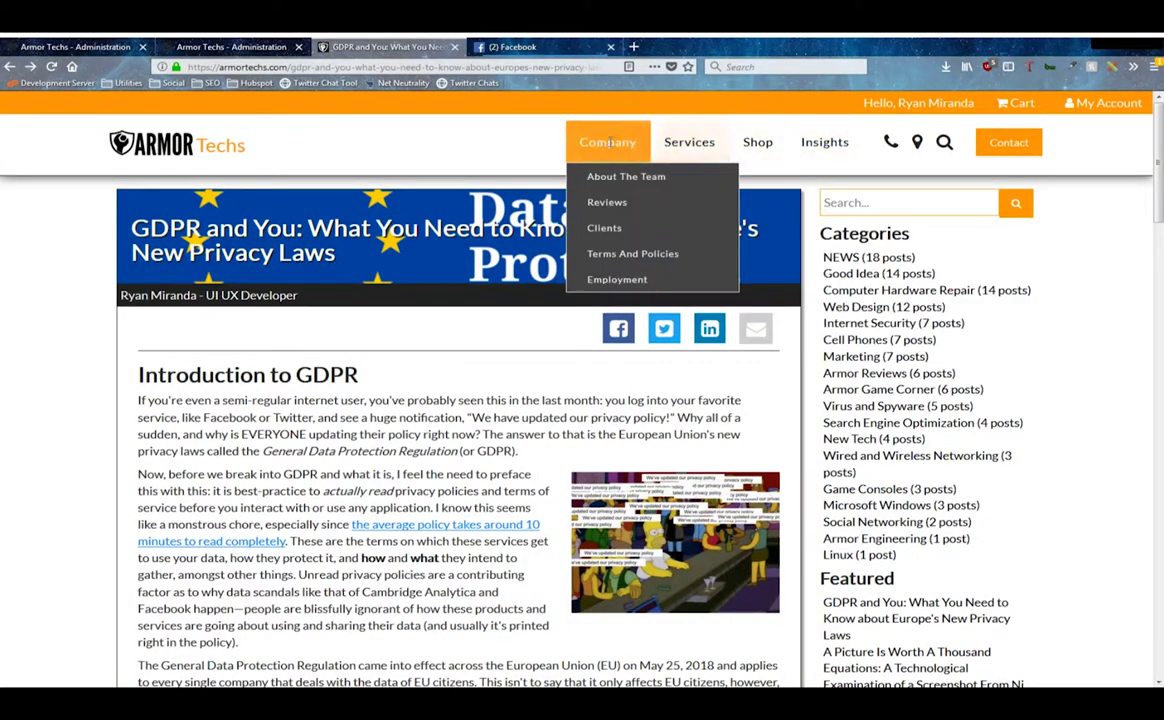
{"action": "scroll", "coordinate": [170, 472], "scroll_direction": "down", "scroll_amount": 20}
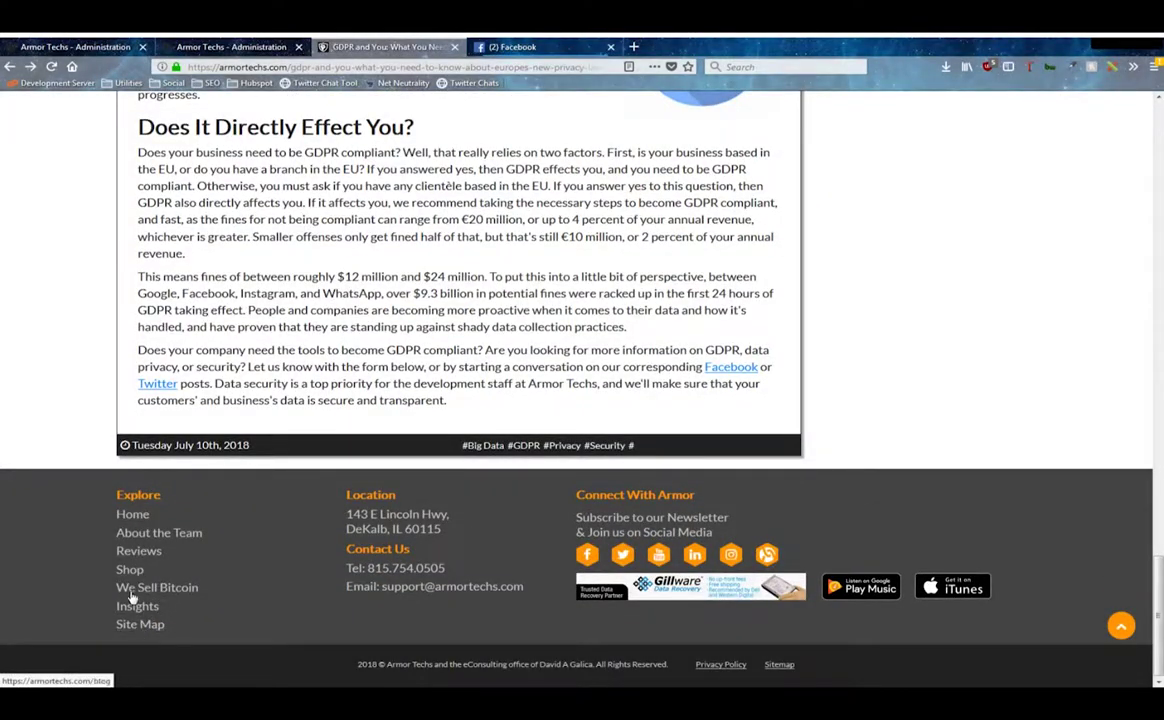
{"action": "left_click", "coordinate": [230, 46]}
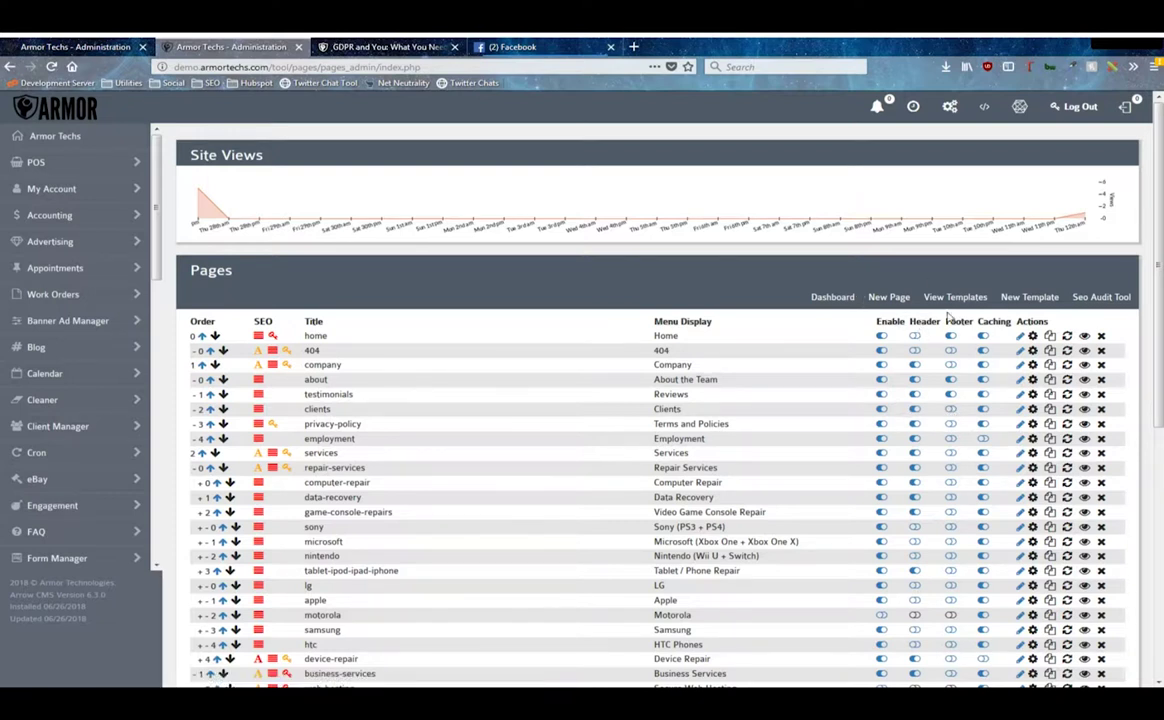
Highlight the Caching and Actions column headings of the Pages table
{"action": "double_click", "coordinate": [995, 321]}
{"action": "left_click", "coordinate": [1008, 321]}
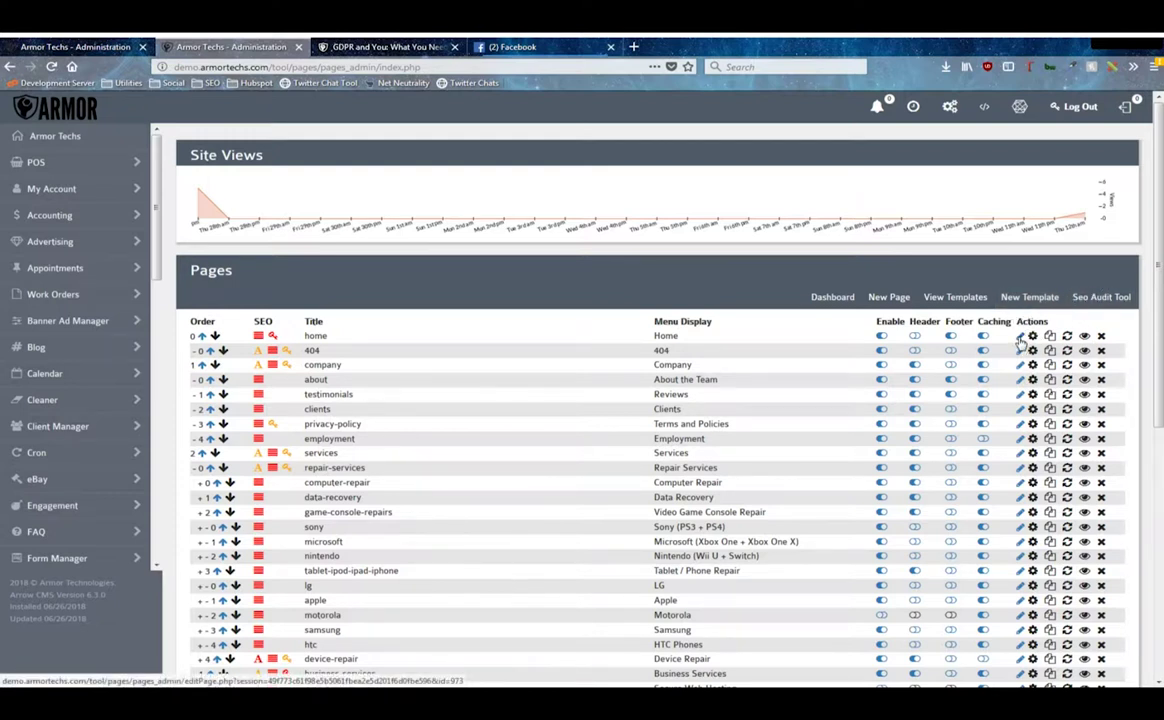
{"action": "double_click", "coordinate": [1032, 321]}
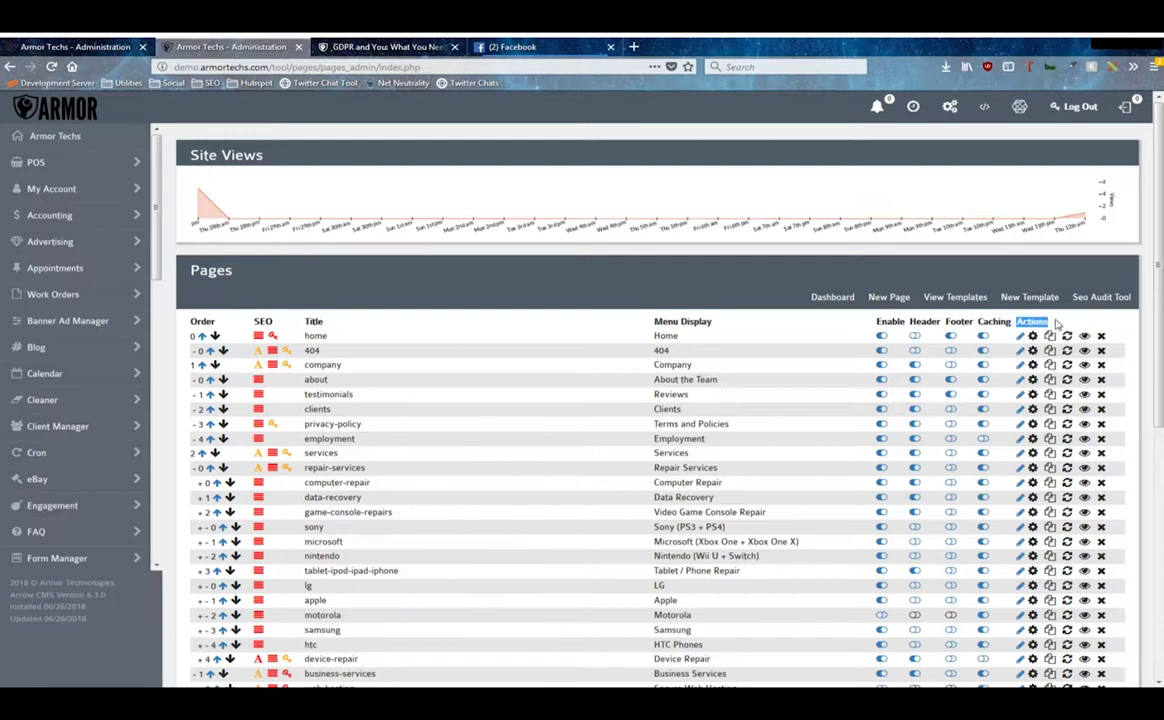
View the home page's content editor, then return and open its Edit Page Options form
{"action": "left_click", "coordinate": [889, 297]}
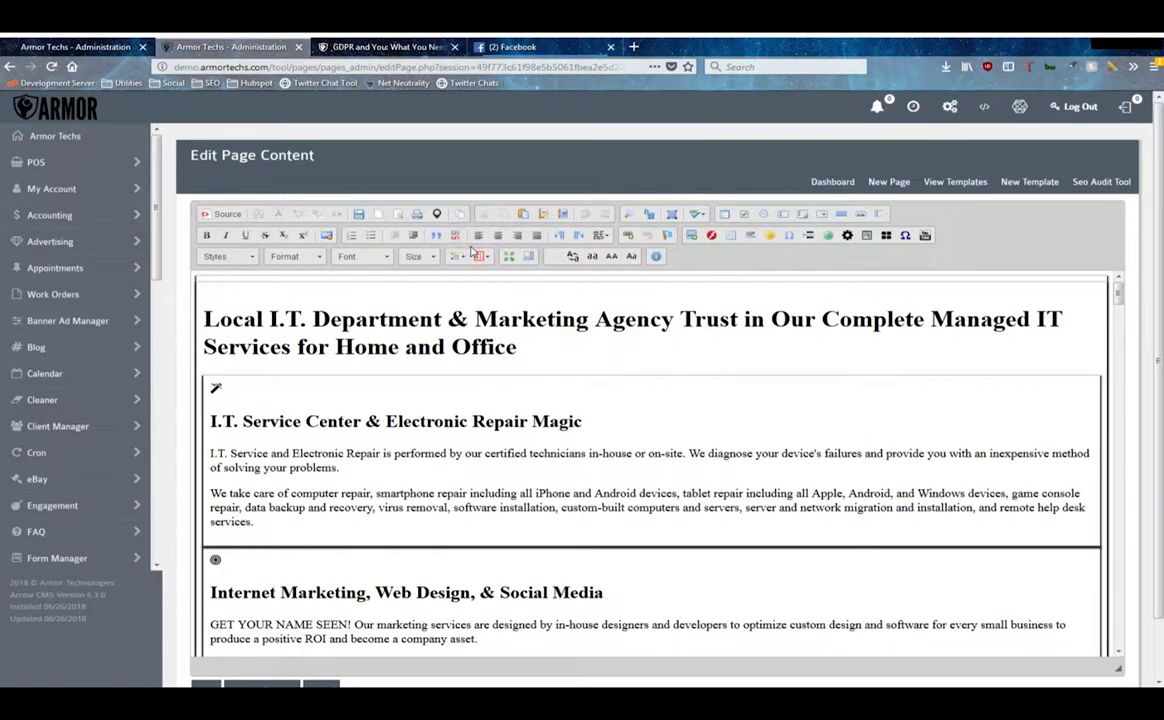
{"action": "left_click", "coordinate": [832, 181]}
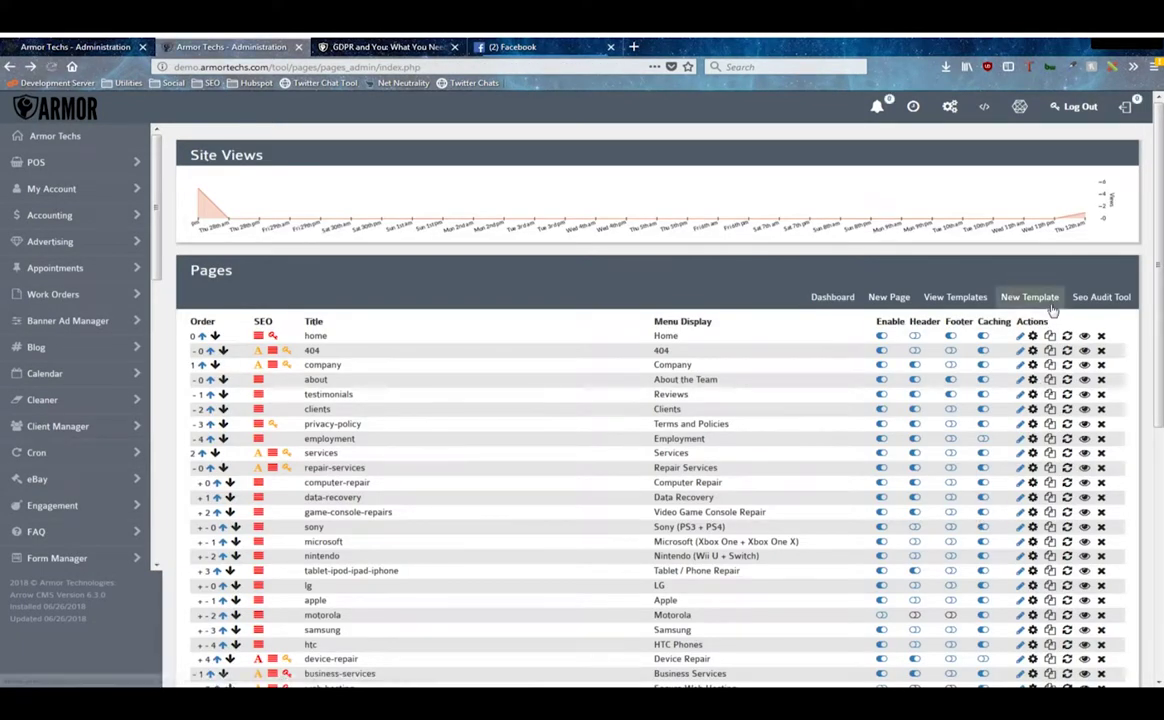
{"action": "left_click", "coordinate": [1020, 336]}
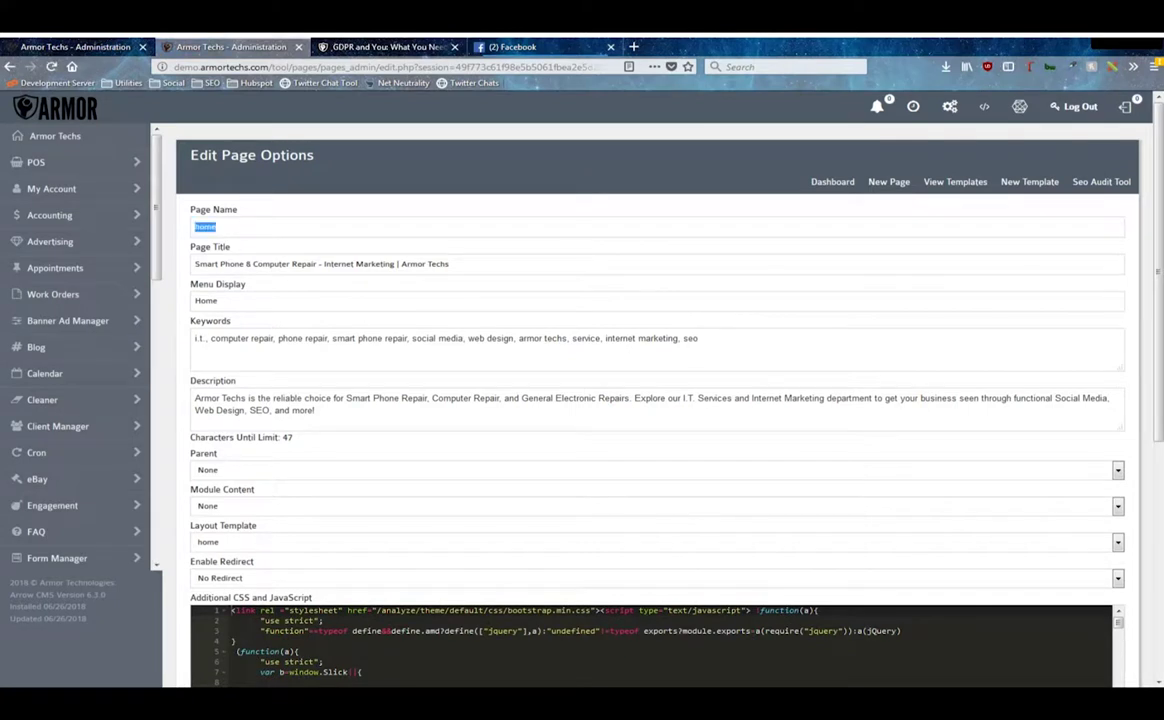
{"action": "left_click_drag", "start_coordinate": [488, 264], "coordinate": [180, 245]}
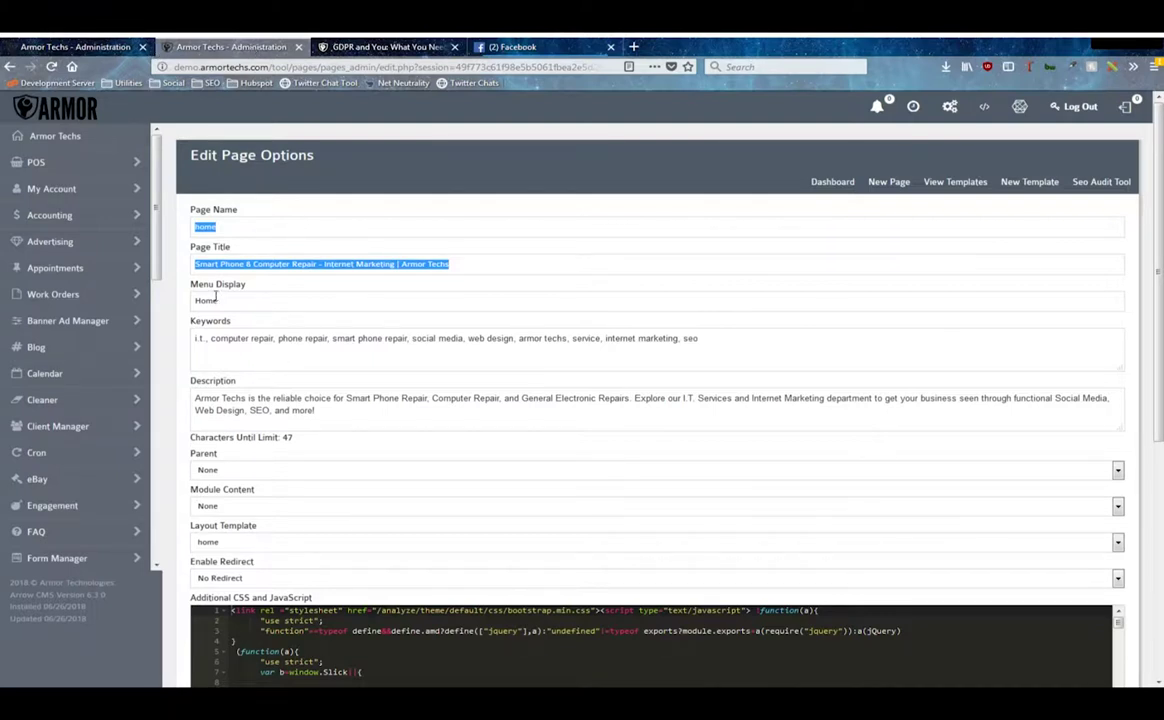
{"action": "left_click_drag", "start_coordinate": [190, 305], "coordinate": [180, 276]}
{"action": "left_click_drag", "start_coordinate": [740, 346], "coordinate": [196, 339]}
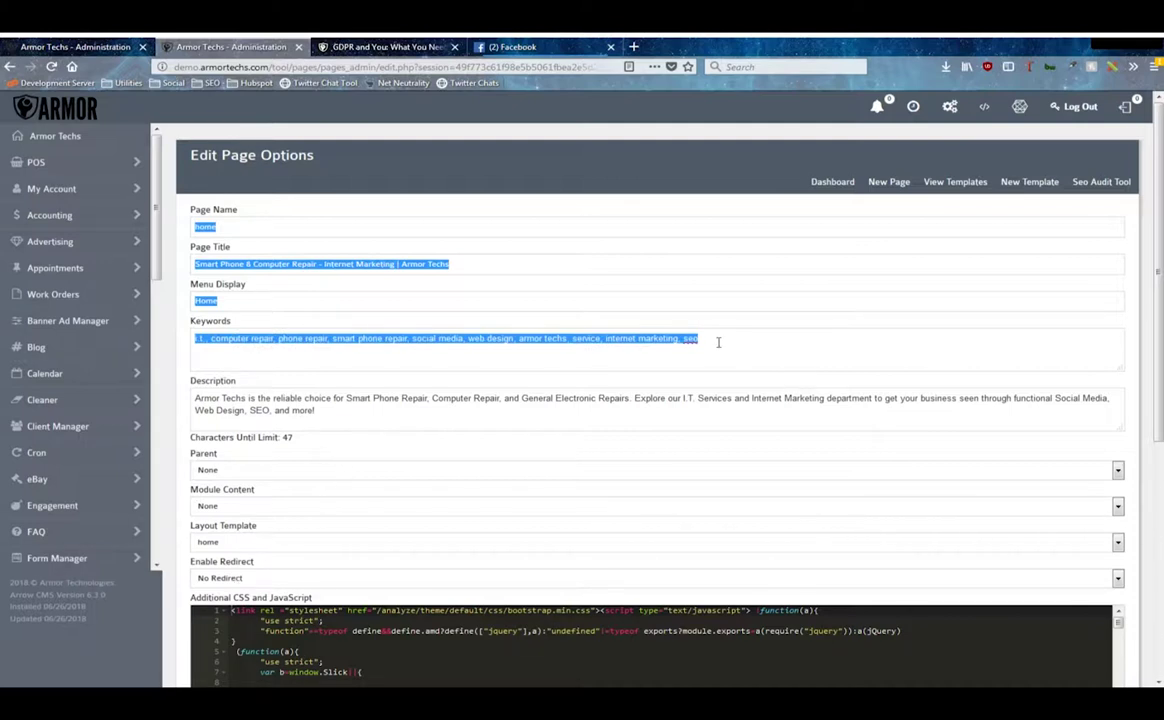
{"action": "left_click_drag", "start_coordinate": [316, 410], "coordinate": [193, 398]}
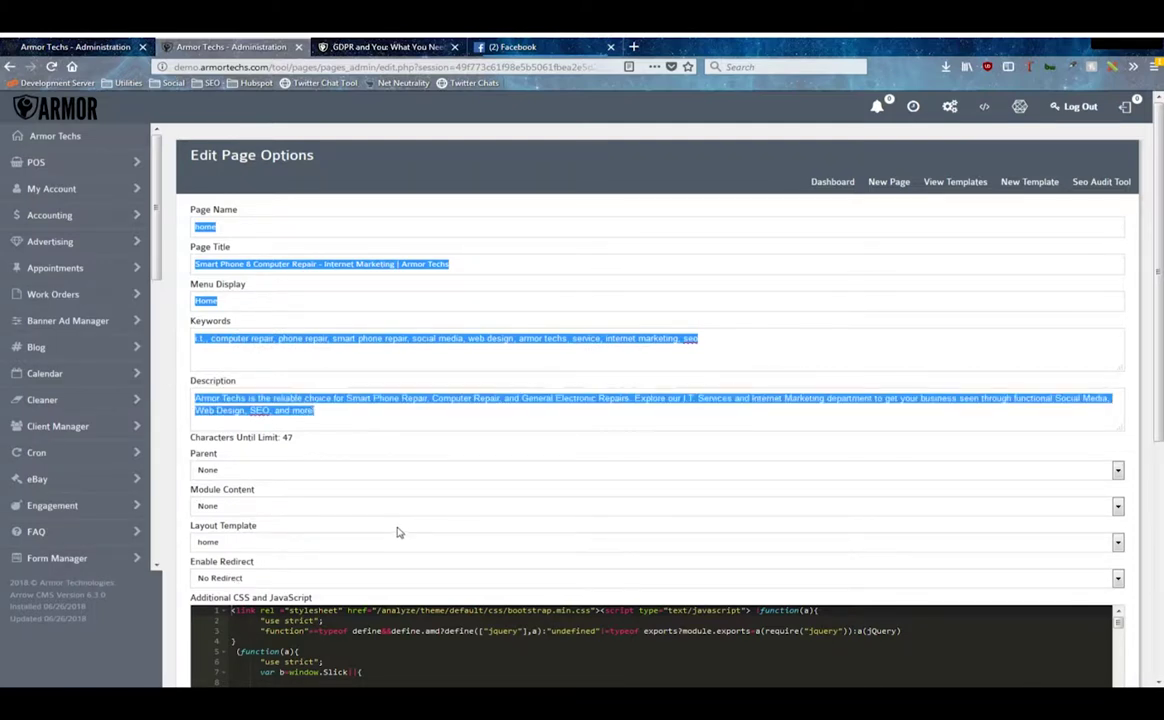
{"action": "left_click", "coordinate": [300, 404]}
{"action": "scroll", "coordinate": [326, 447], "scroll_direction": "down", "scroll_amount": 2}
{"action": "scroll", "coordinate": [326, 447], "scroll_direction": "down", "scroll_amount": 3}
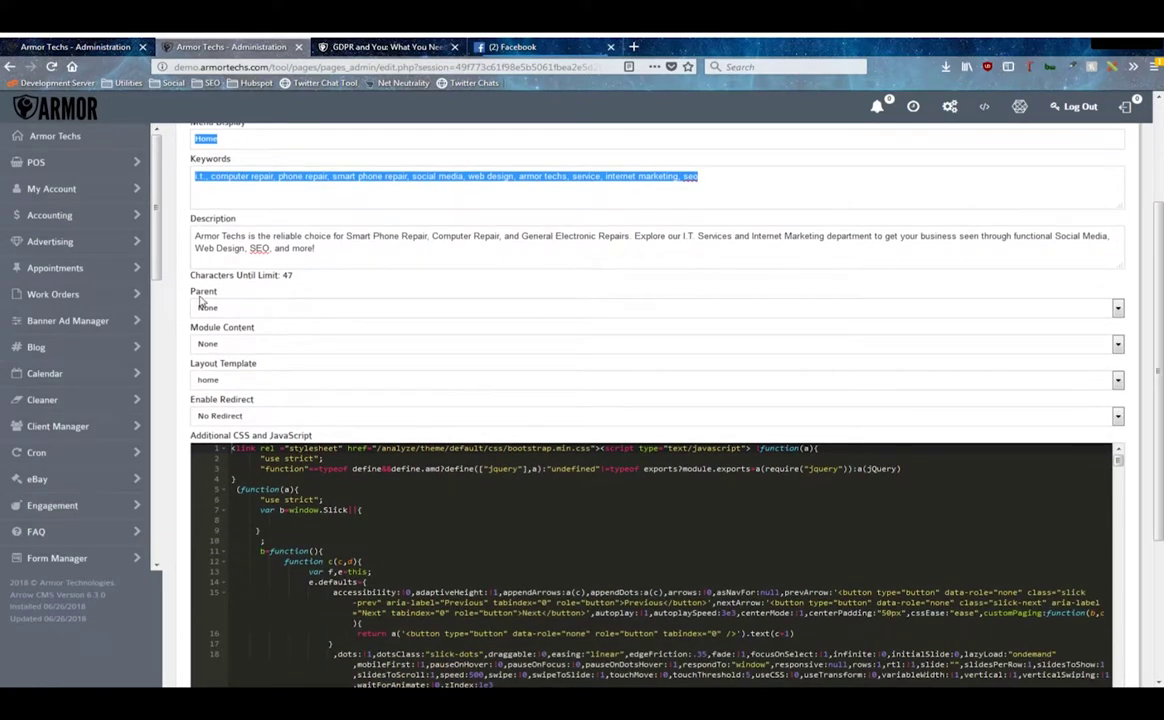
{"action": "left_click_drag", "start_coordinate": [190, 292], "coordinate": [316, 341]}
{"action": "left_click", "coordinate": [218, 294]}
{"action": "left_click_drag", "start_coordinate": [186, 398], "coordinate": [307, 412]}
{"action": "left_click", "coordinate": [285, 392]}
{"action": "scroll", "coordinate": [177, 383], "scroll_direction": "down", "scroll_amount": 4}
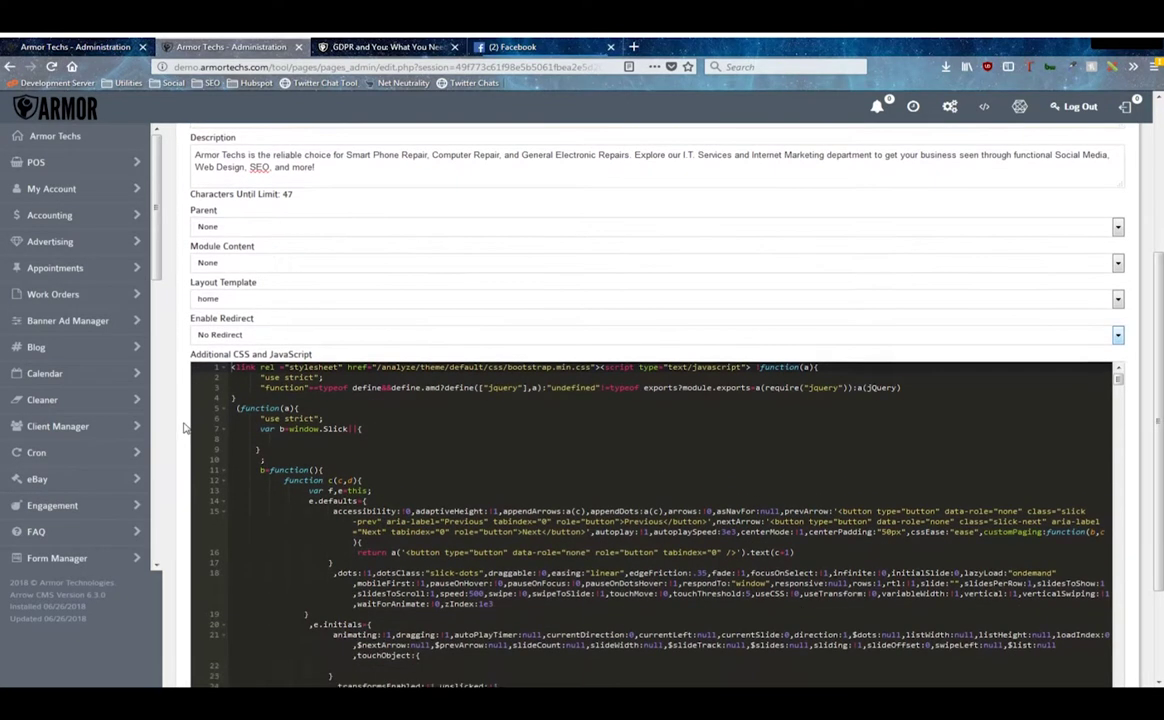
{"action": "scroll", "coordinate": [1115, 354], "scroll_direction": "down", "scroll_amount": 10}
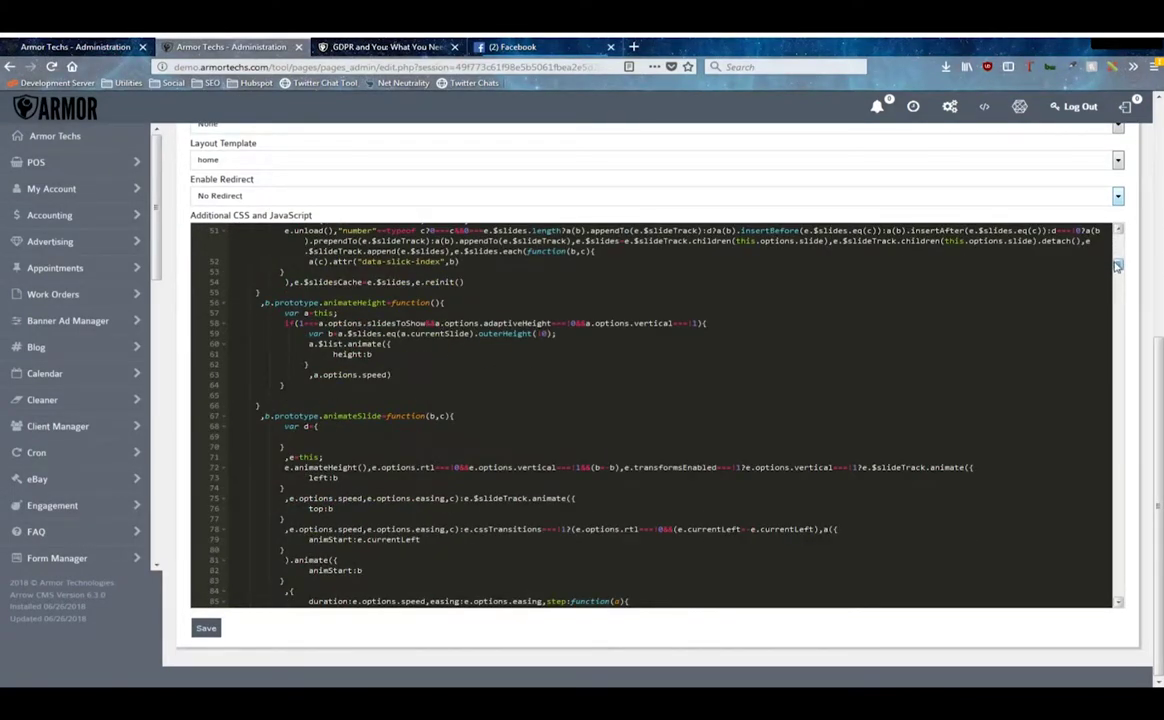
{"action": "scroll", "coordinate": [1115, 360], "scroll_direction": "down", "scroll_amount": 20}
{"action": "scroll", "coordinate": [1088, 364], "scroll_direction": "up", "scroll_amount": 20}
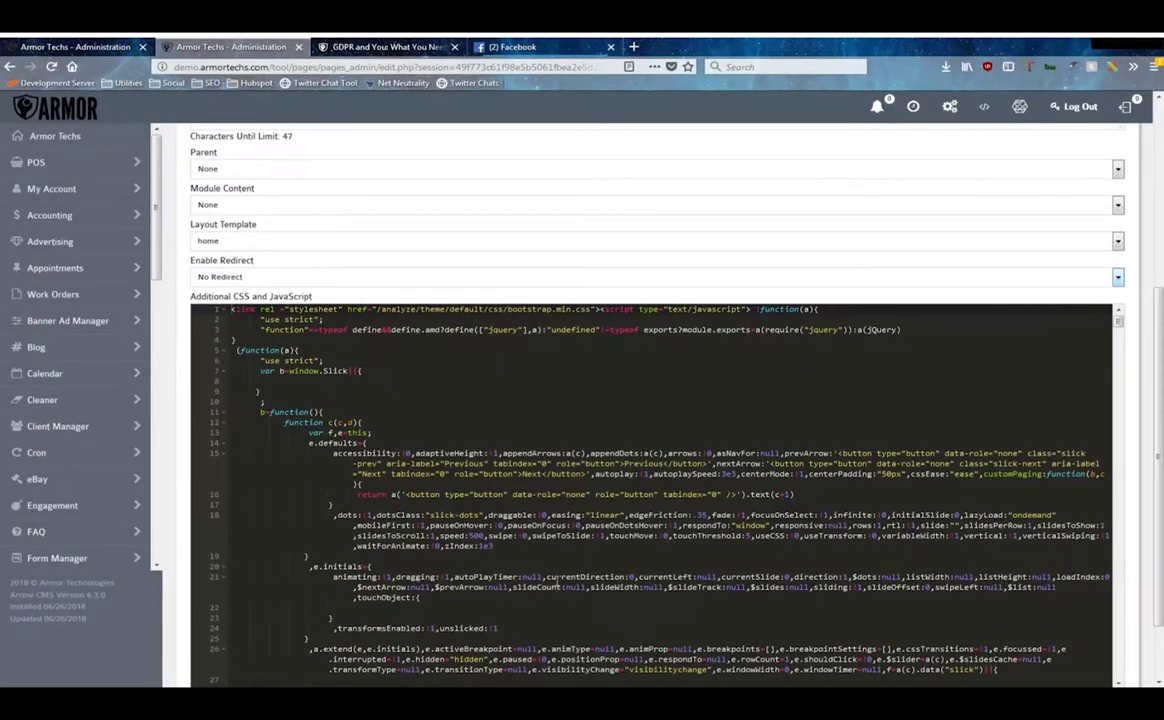
{"action": "scroll", "coordinate": [548, 577], "scroll_direction": "up", "scroll_amount": 5}
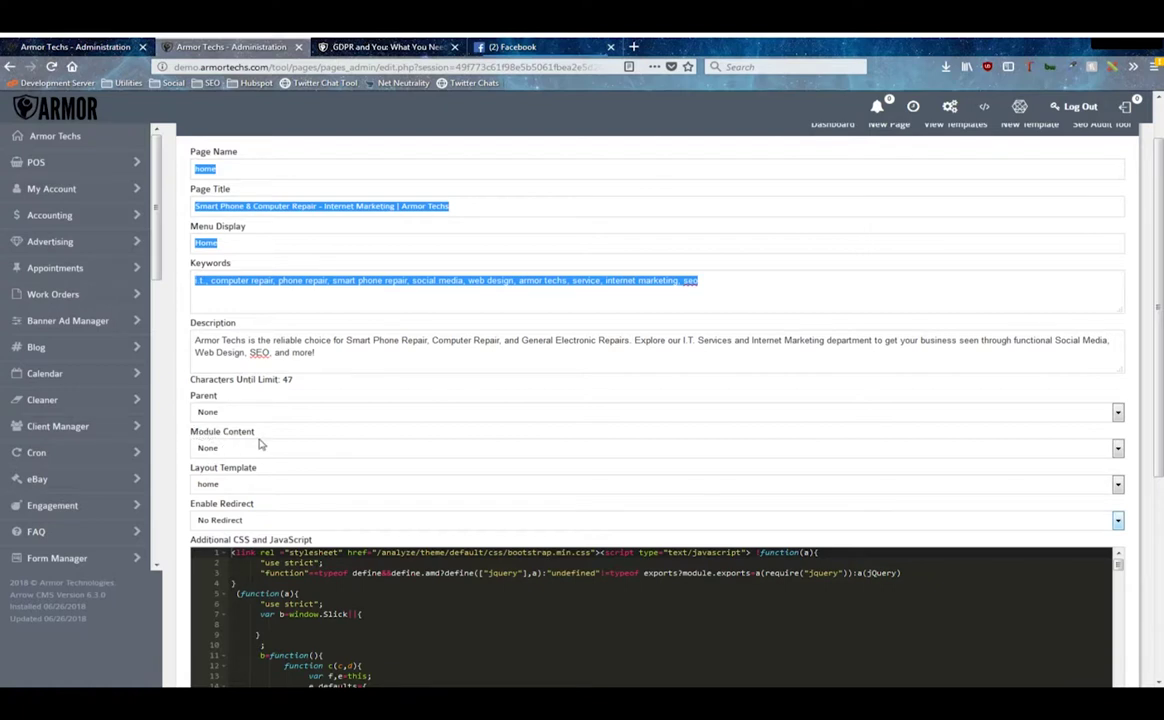
Try Marketplace and Gallery Module as module content and Gallery as the layout template
{"action": "left_click", "coordinate": [409, 454]}
{"action": "left_click", "coordinate": [247, 352]}
{"action": "key", "text": "Up"}
{"action": "key", "text": "g"}
Point out the Module Content and Layout Template fields and reset module content to None
{"action": "scroll", "coordinate": [44, 424], "scroll_direction": "down", "scroll_amount": 4}
{"action": "scroll", "coordinate": [170, 330], "scroll_direction": "up", "scroll_amount": 1}
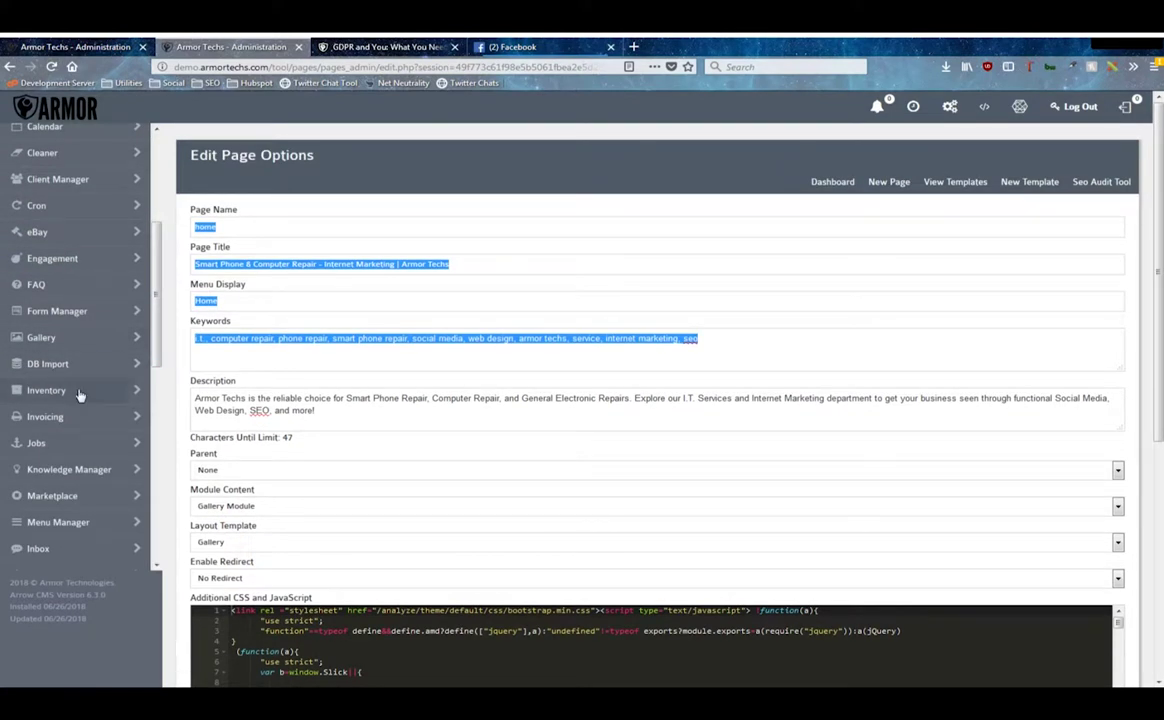
{"action": "scroll", "coordinate": [82, 365], "scroll_direction": "up", "scroll_amount": 4}
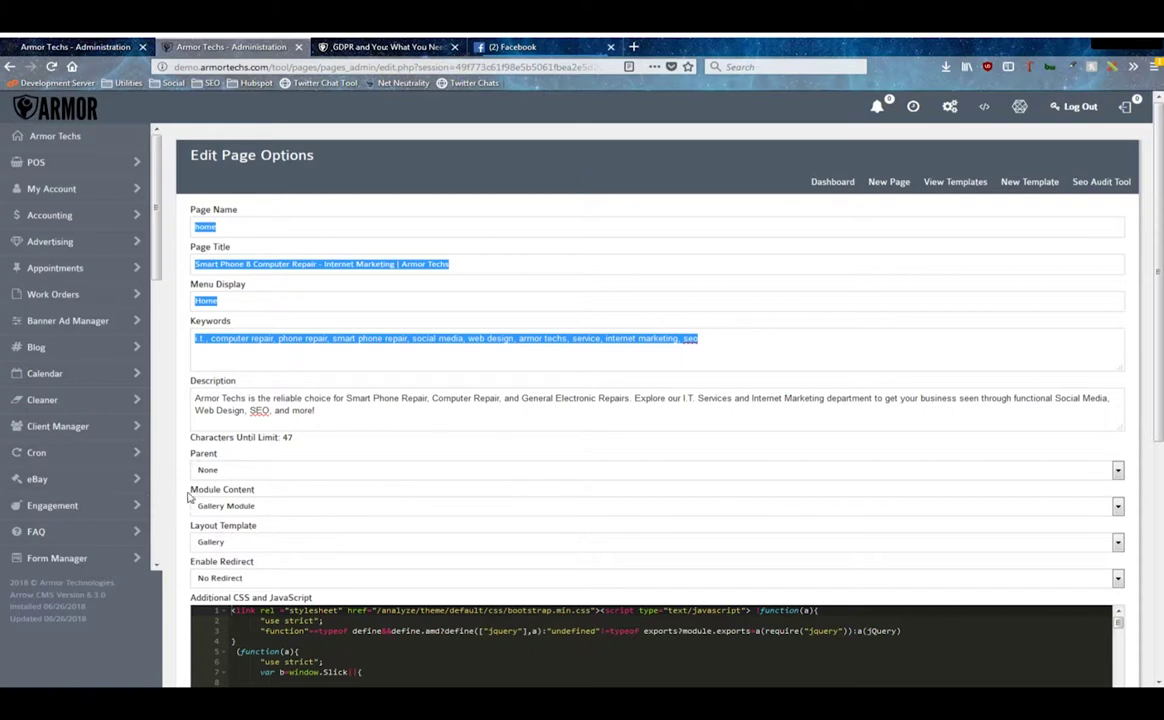
{"action": "left_click_drag", "start_coordinate": [189, 492], "coordinate": [316, 507]}
{"action": "left_click_drag", "start_coordinate": [190, 527], "coordinate": [260, 527]}
{"action": "left_click", "coordinate": [280, 535]}
{"action": "key", "text": "Up"}
Back on the Pages list, duplicate the home page and locate home-clone at the bottom
{"action": "left_click", "coordinate": [832, 181]}
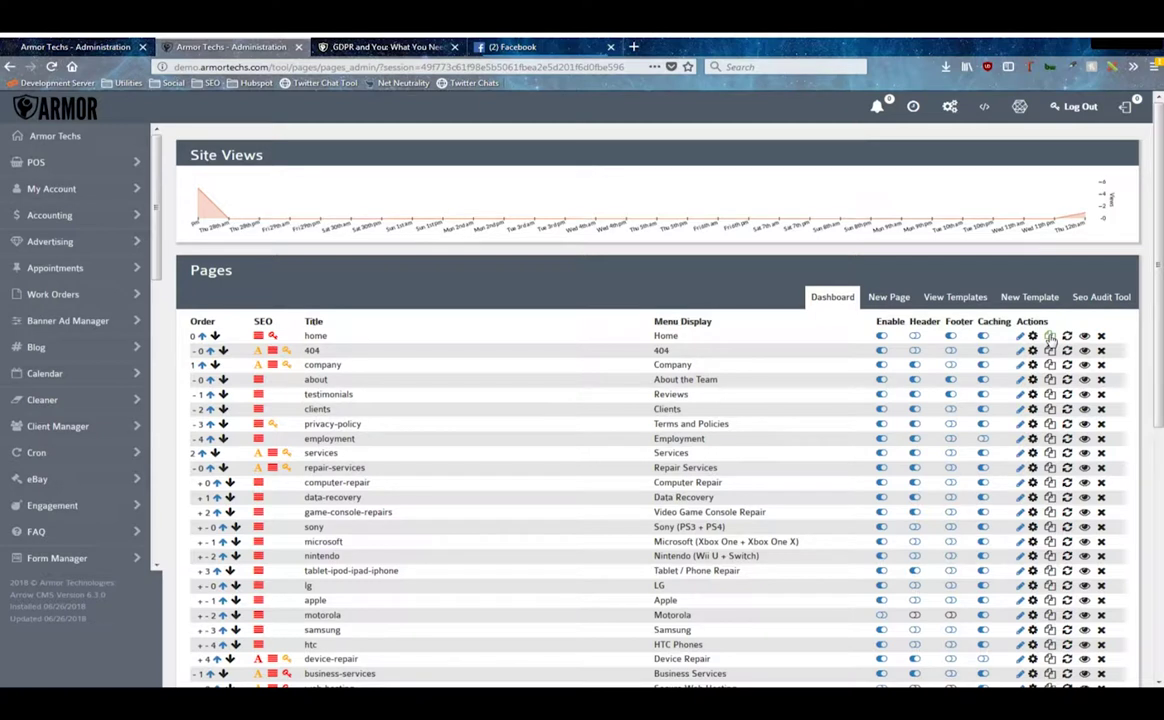
{"action": "left_click", "coordinate": [1049, 337]}
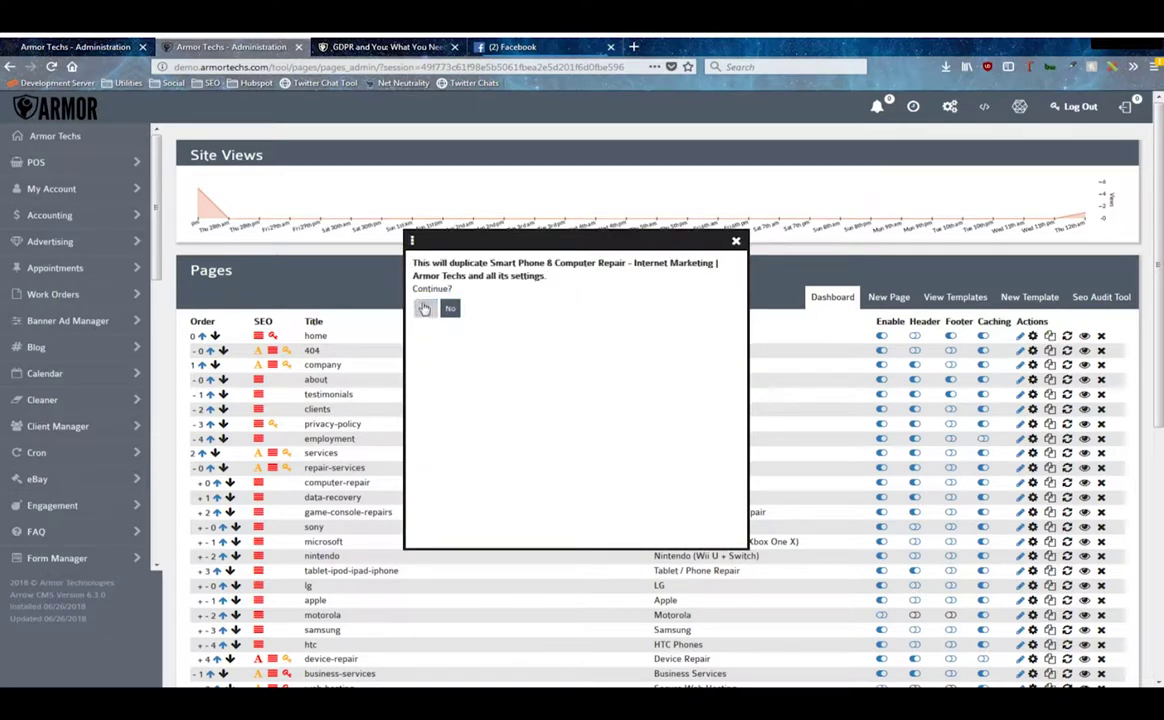
{"action": "left_click", "coordinate": [425, 308]}
{"action": "scroll", "coordinate": [360, 460], "scroll_direction": "down", "scroll_amount": 5}
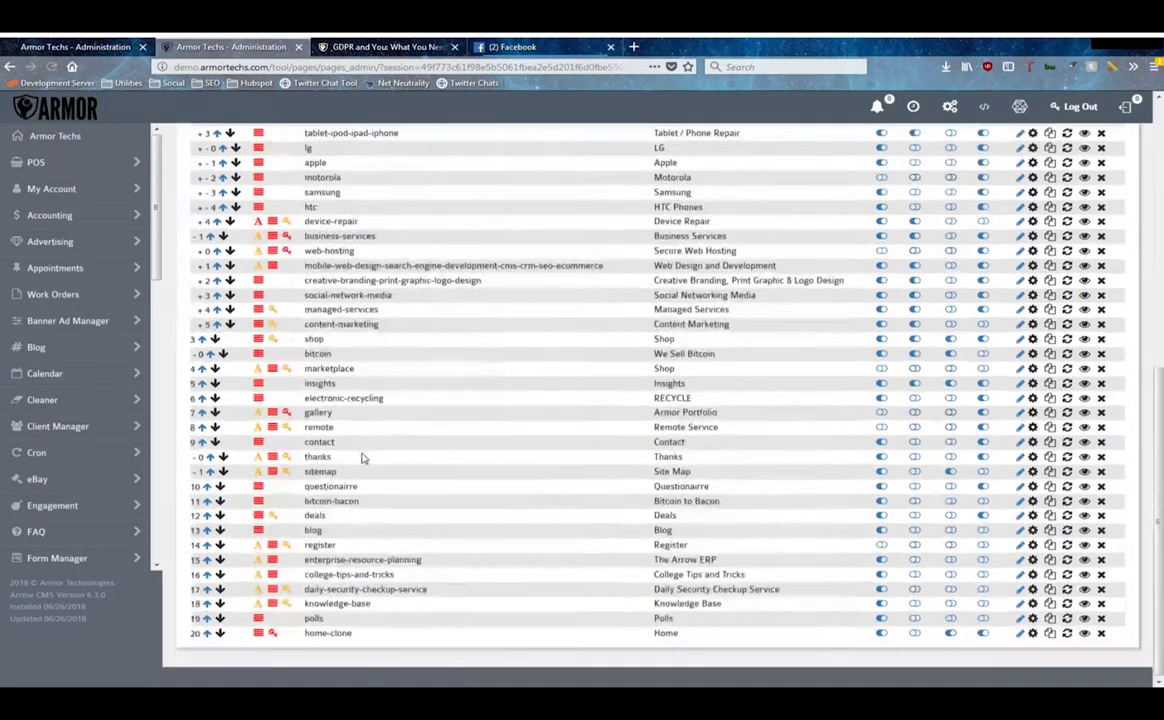
{"action": "left_click_drag", "start_coordinate": [302, 635], "coordinate": [375, 640]}
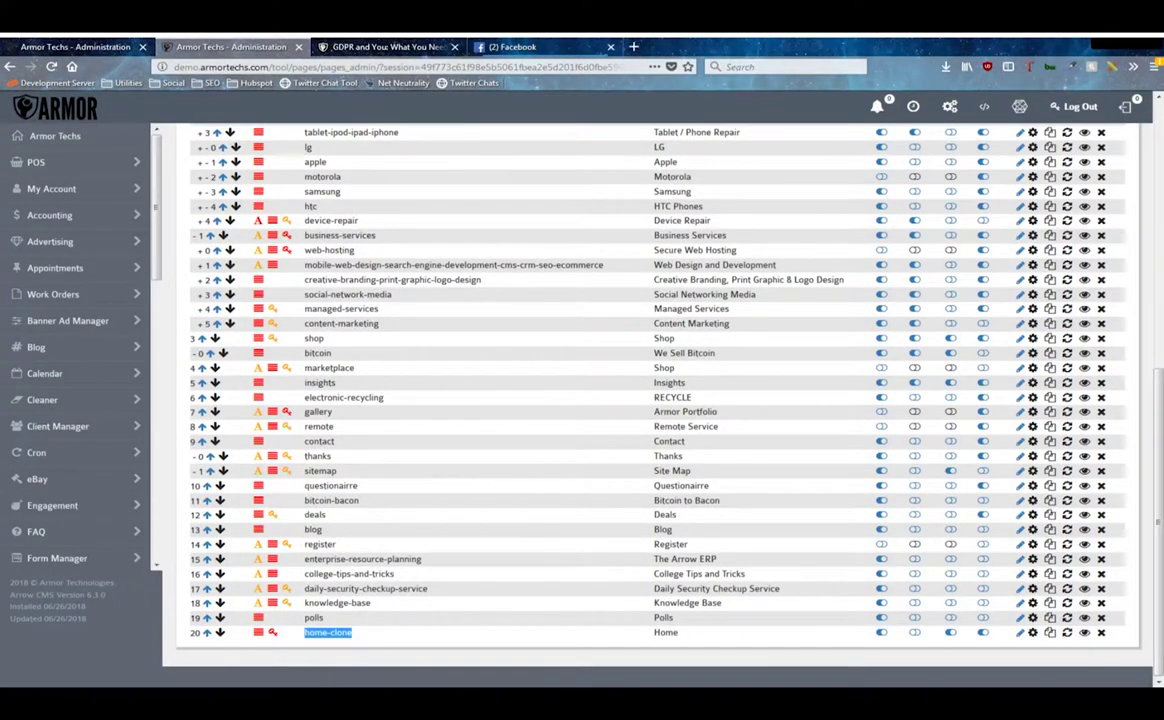
{"action": "scroll", "coordinate": [800, 550], "scroll_direction": "up", "scroll_amount": 6}
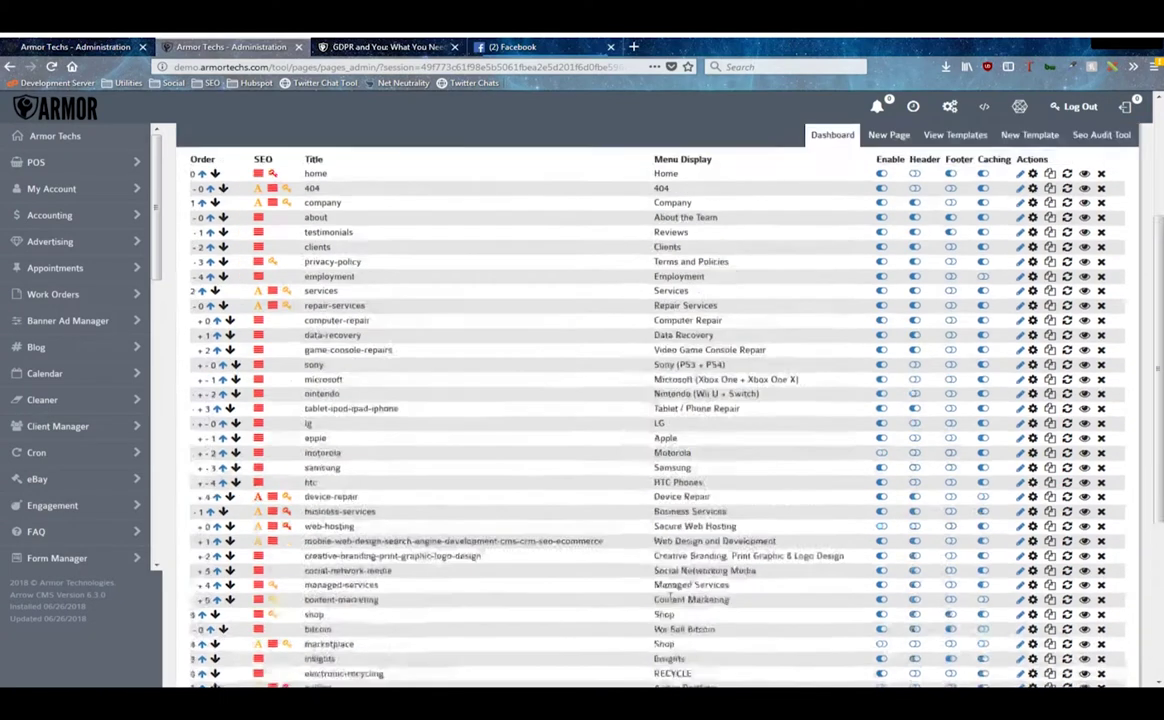
{"action": "scroll", "coordinate": [360, 350], "scroll_direction": "down", "scroll_amount": 5}
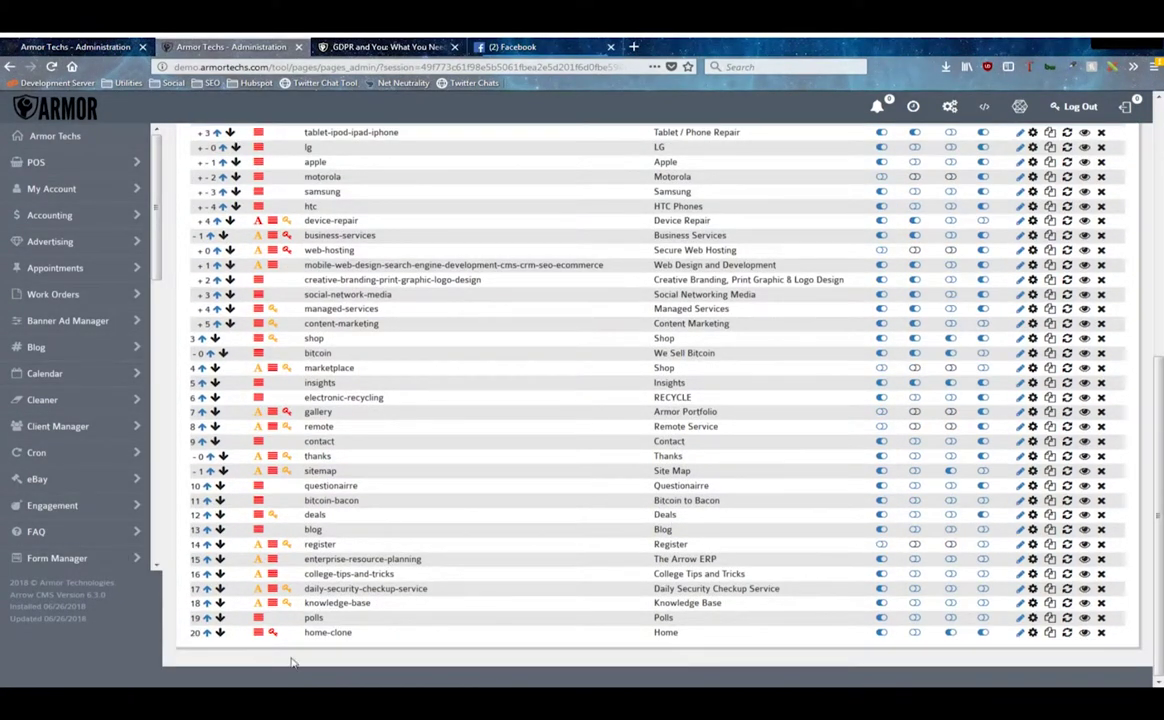
{"action": "left_click_drag", "start_coordinate": [300, 633], "coordinate": [364, 642]}
{"action": "left_click", "coordinate": [396, 646]}
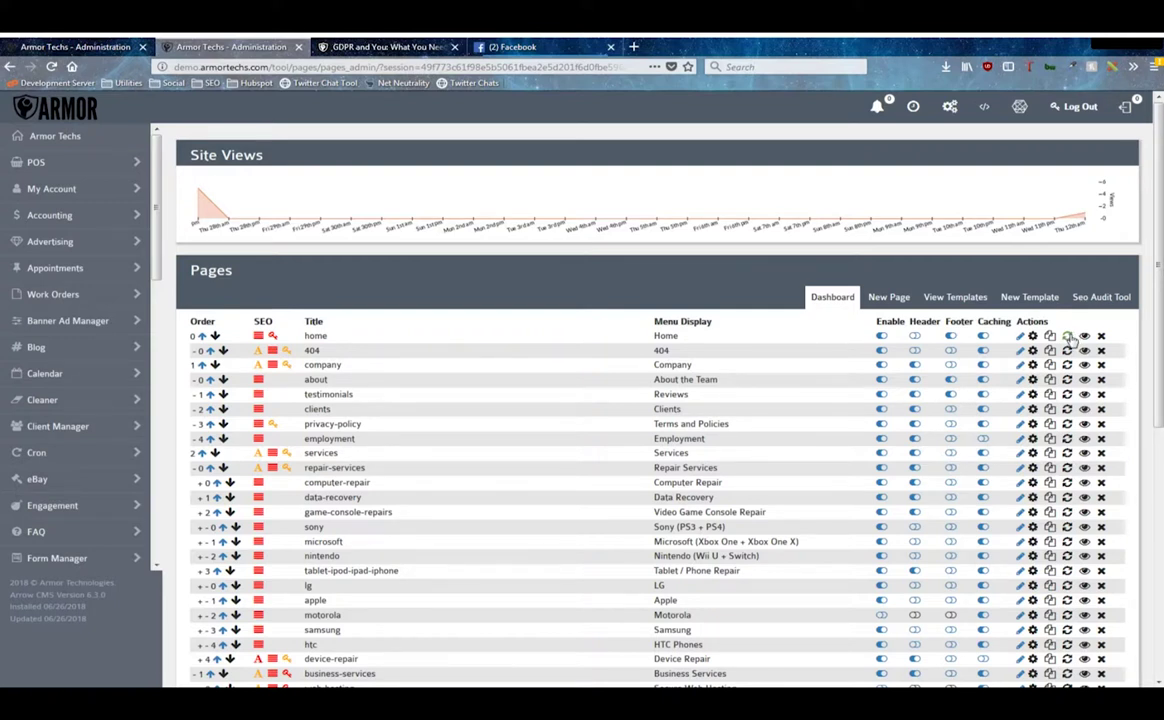
{"action": "left_click", "coordinate": [1068, 337]}
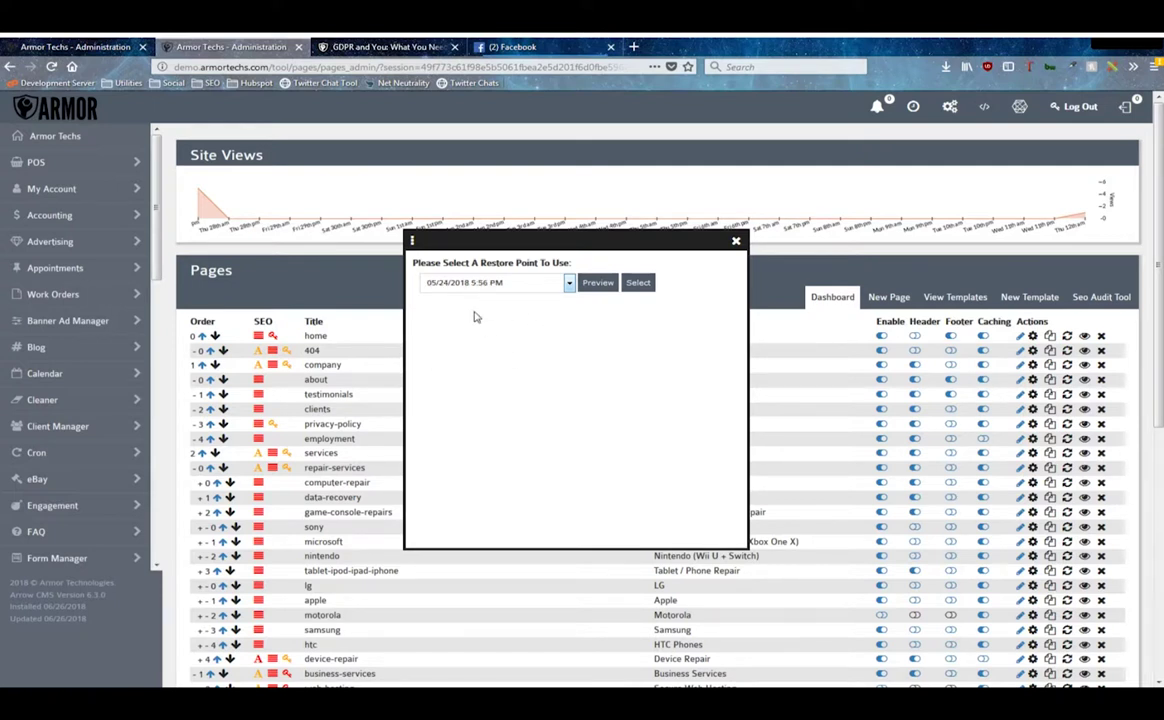
{"action": "left_click", "coordinate": [451, 286]}
{"action": "left_click", "coordinate": [469, 283]}
{"action": "left_click", "coordinate": [444, 320]}
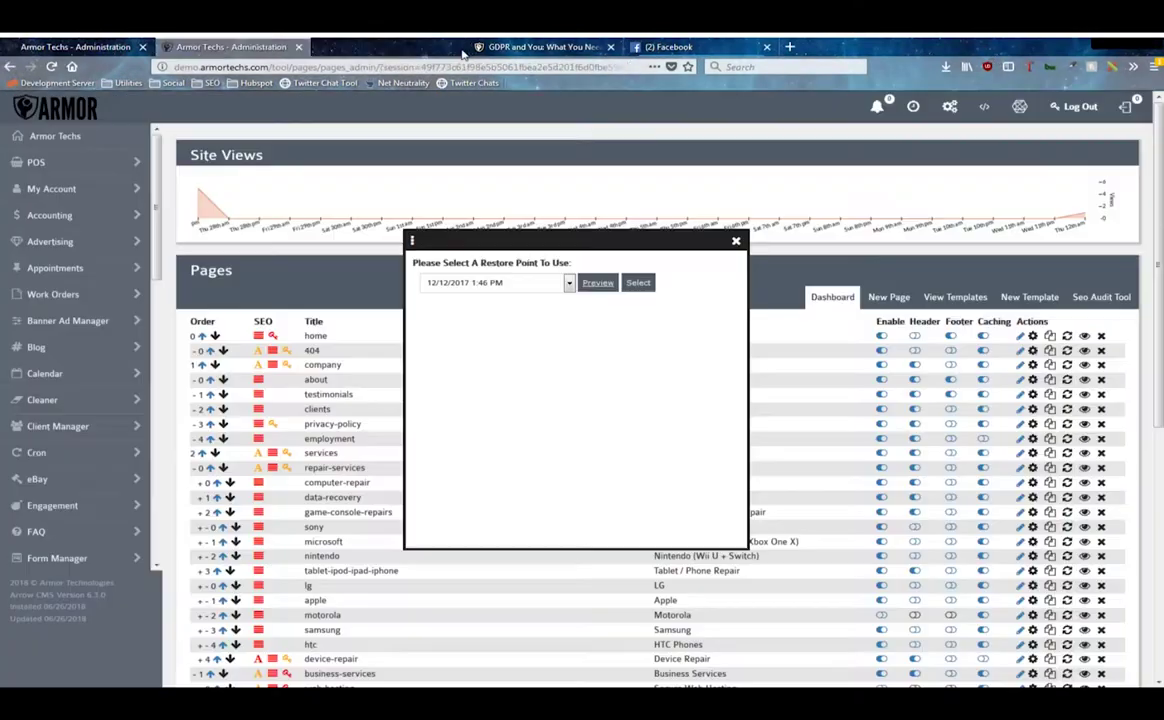
{"action": "left_click", "coordinate": [454, 47]}
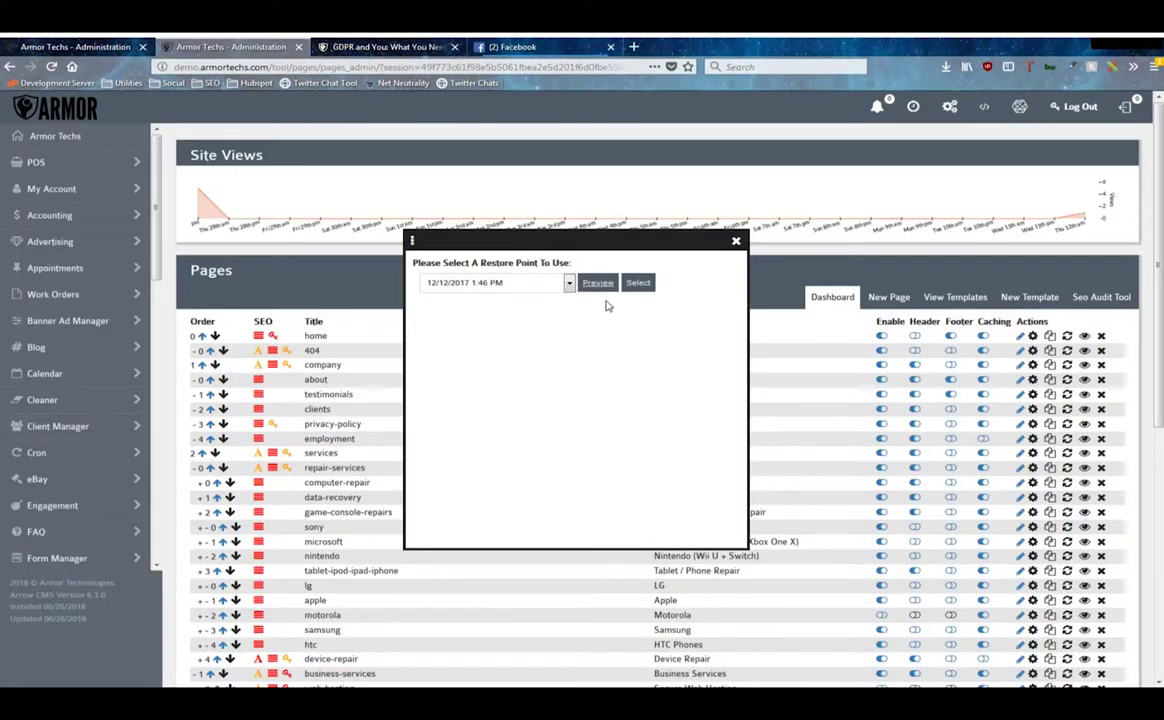
{"action": "left_click", "coordinate": [736, 241]}
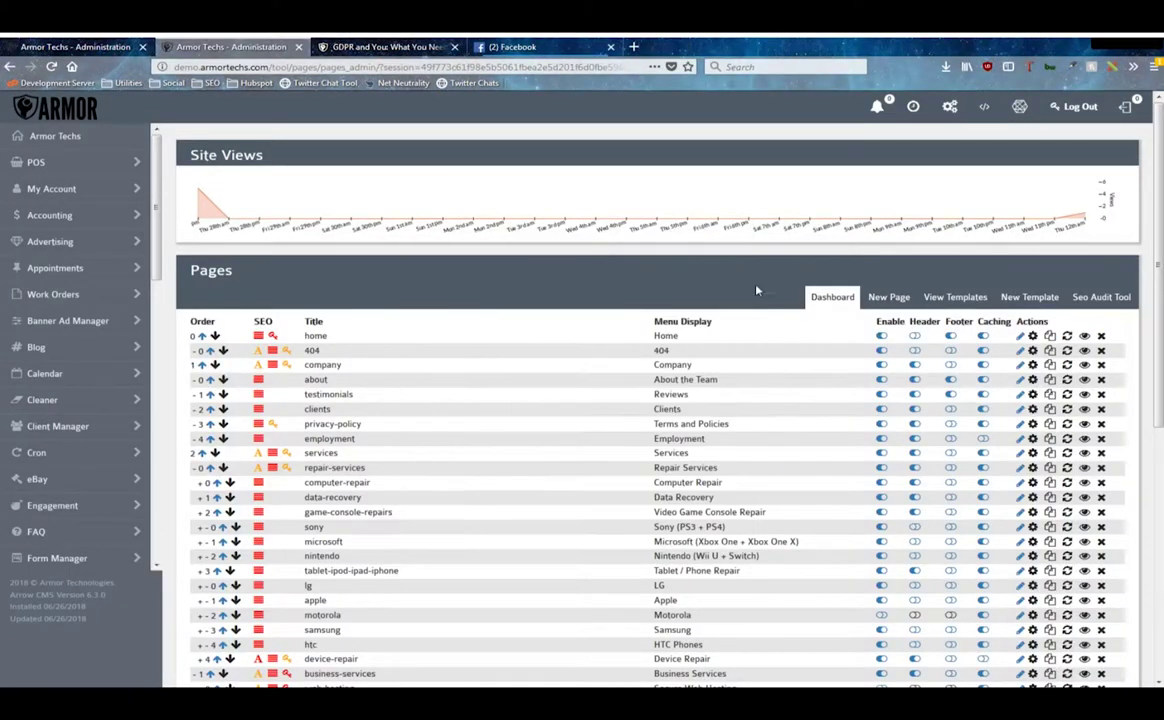
{"action": "left_click", "coordinate": [1086, 337]}
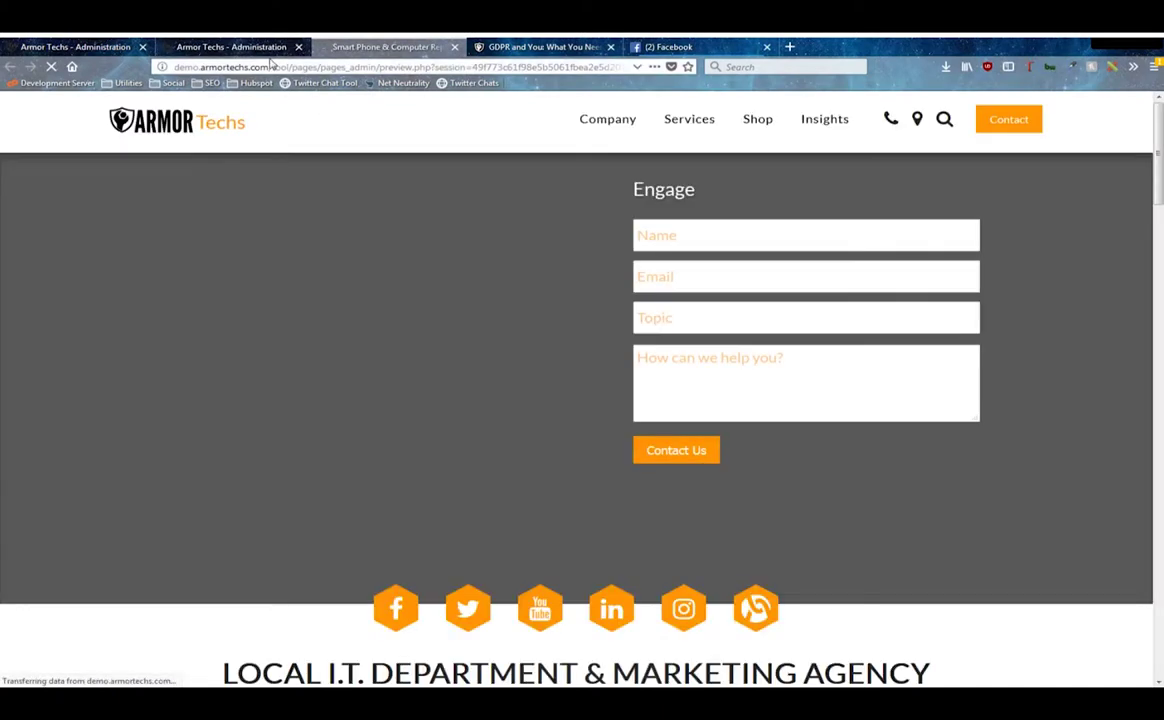
{"action": "left_click_drag", "start_coordinate": [292, 67], "coordinate": [433, 67]}
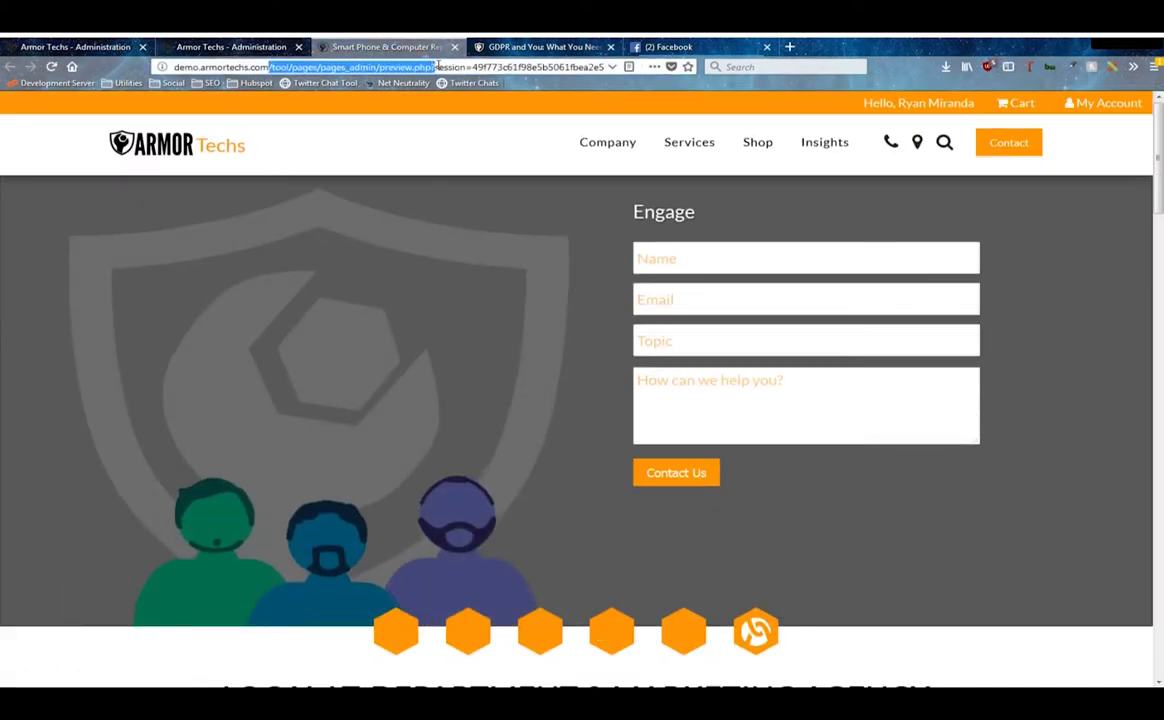
{"action": "left_click", "coordinate": [446, 145]}
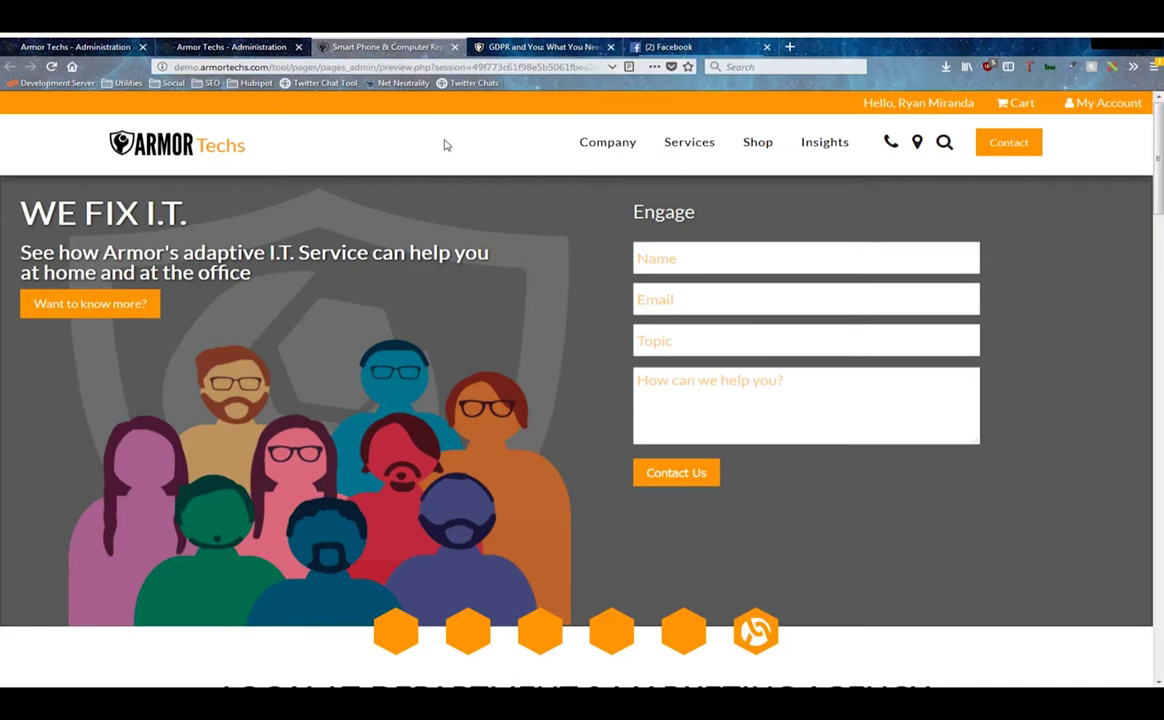
{"action": "scroll", "coordinate": [446, 145], "scroll_direction": "down", "scroll_amount": 10}
{"action": "scroll", "coordinate": [481, 268], "scroll_direction": "up", "scroll_amount": 8}
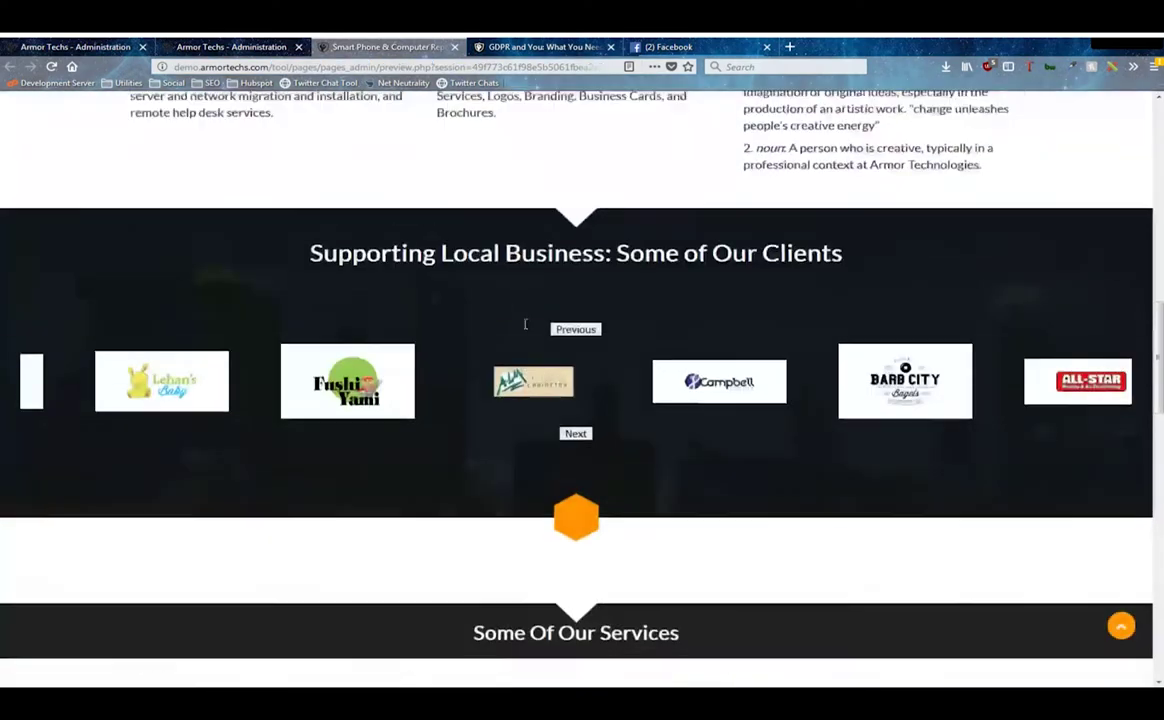
{"action": "scroll", "coordinate": [462, 114], "scroll_direction": "up", "scroll_amount": 4}
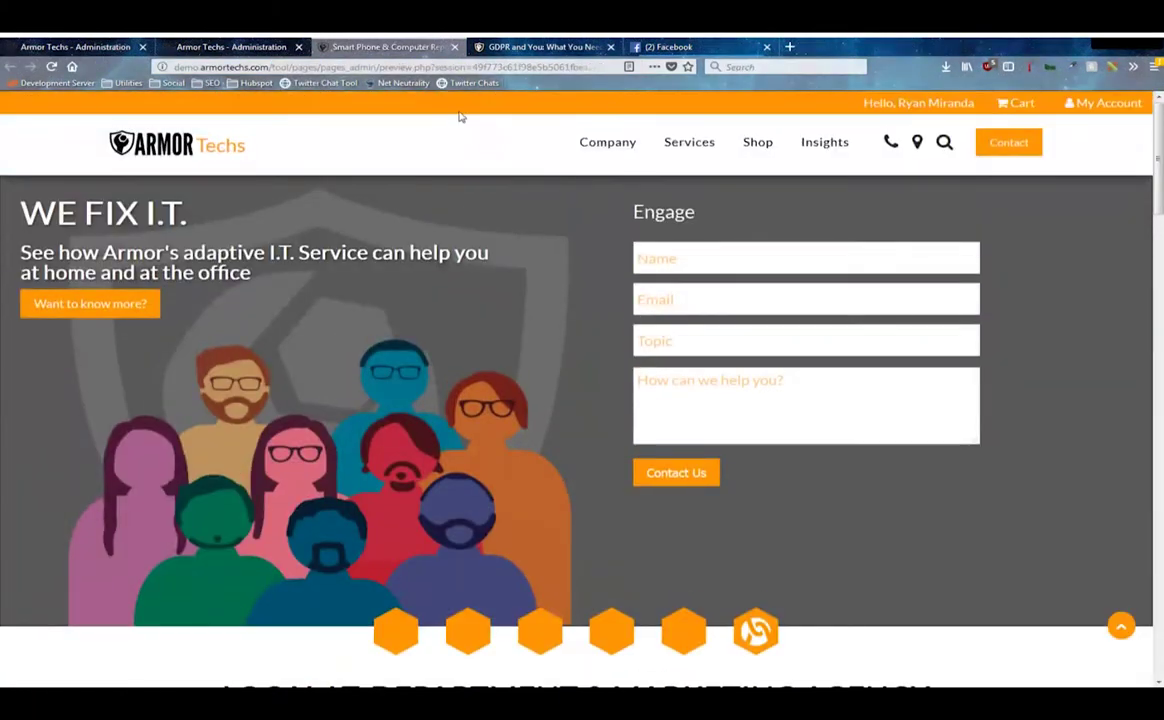
{"action": "left_click", "coordinate": [454, 47]}
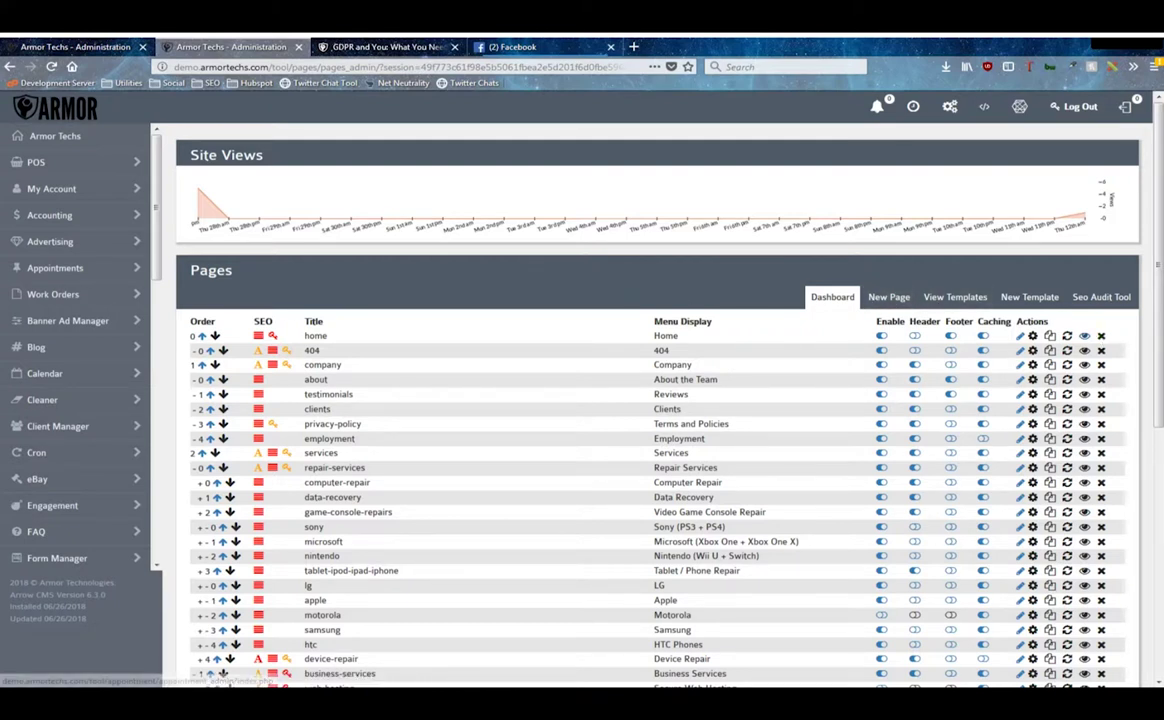
{"action": "left_click", "coordinate": [887, 297]}
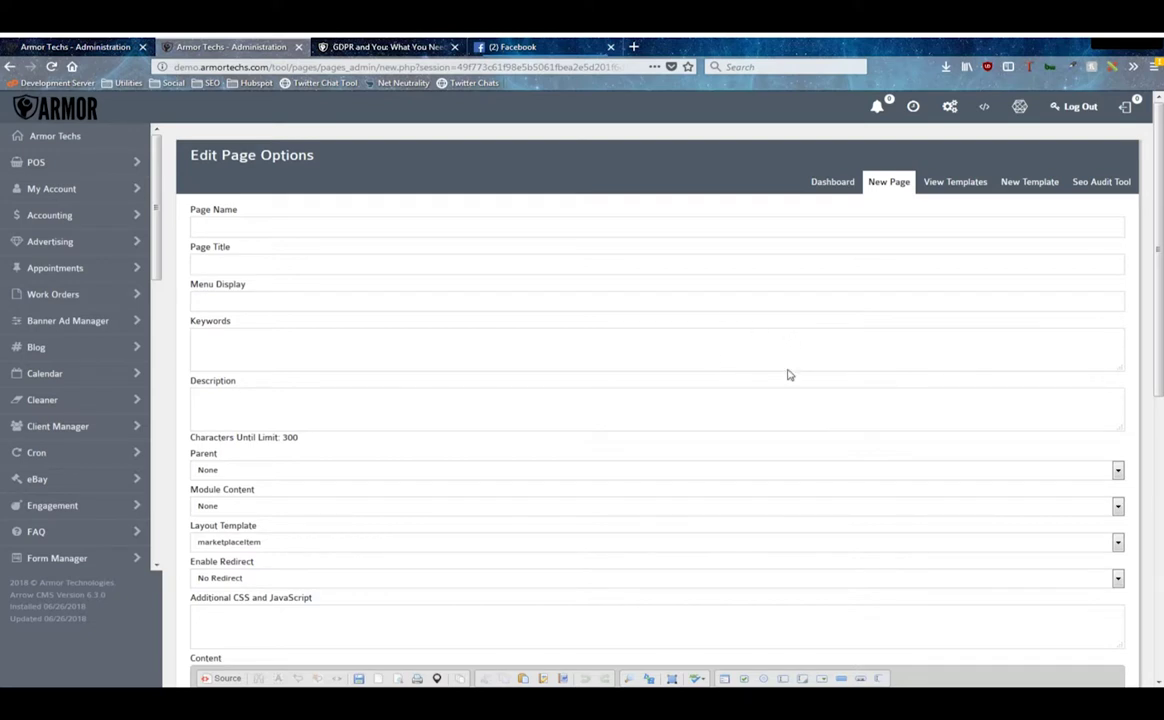
{"action": "left_click_drag", "start_coordinate": [184, 215], "coordinate": [284, 219]}
{"action": "left_click_drag", "start_coordinate": [189, 249], "coordinate": [239, 253]}
{"action": "left_click_drag", "start_coordinate": [186, 285], "coordinate": [300, 296]}
{"action": "left_click_drag", "start_coordinate": [191, 321], "coordinate": [235, 333]}
{"action": "scroll", "coordinate": [602, 284], "scroll_direction": "down", "scroll_amount": 3}
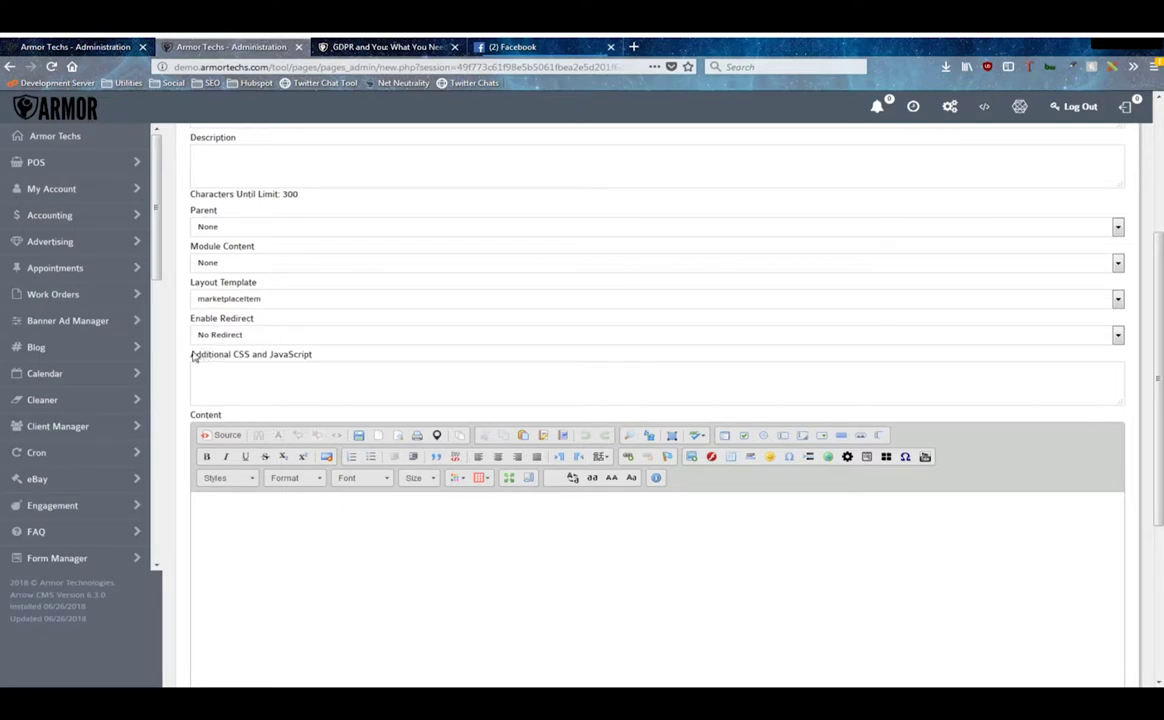
{"action": "left_click_drag", "start_coordinate": [193, 358], "coordinate": [268, 364]}
{"action": "left_click", "coordinate": [346, 359]}
{"action": "scroll", "coordinate": [270, 355], "scroll_direction": "down", "scroll_amount": 4}
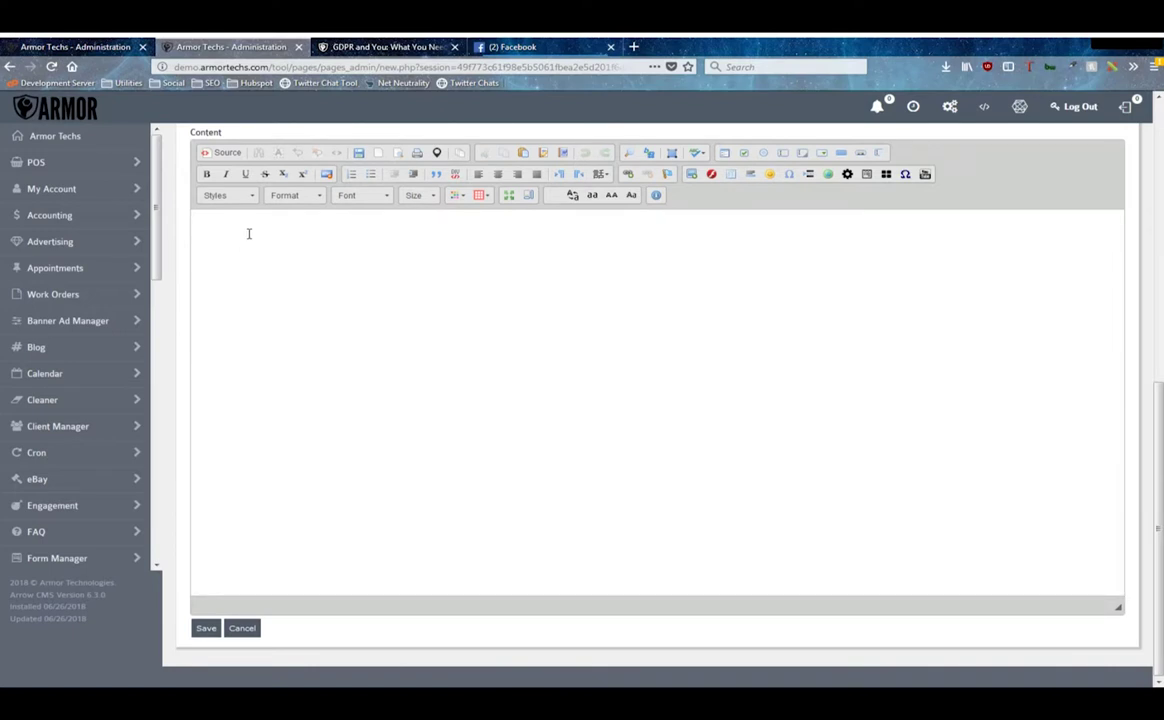
{"action": "left_click", "coordinate": [249, 234]}
{"action": "scroll", "coordinate": [729, 514], "scroll_direction": "up", "scroll_amount": 5}
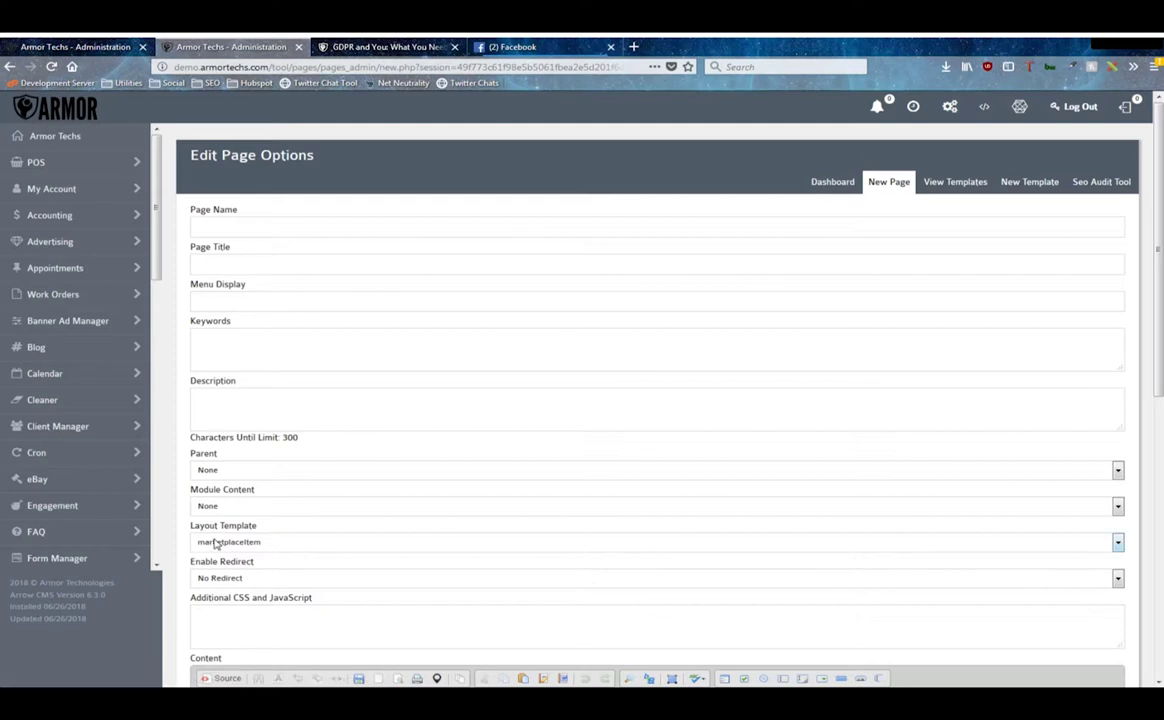
List the layout templates, highlight rows marketplaceItem to knowledgeBase, then view the GDPR and You article
{"action": "left_click", "coordinate": [955, 185]}
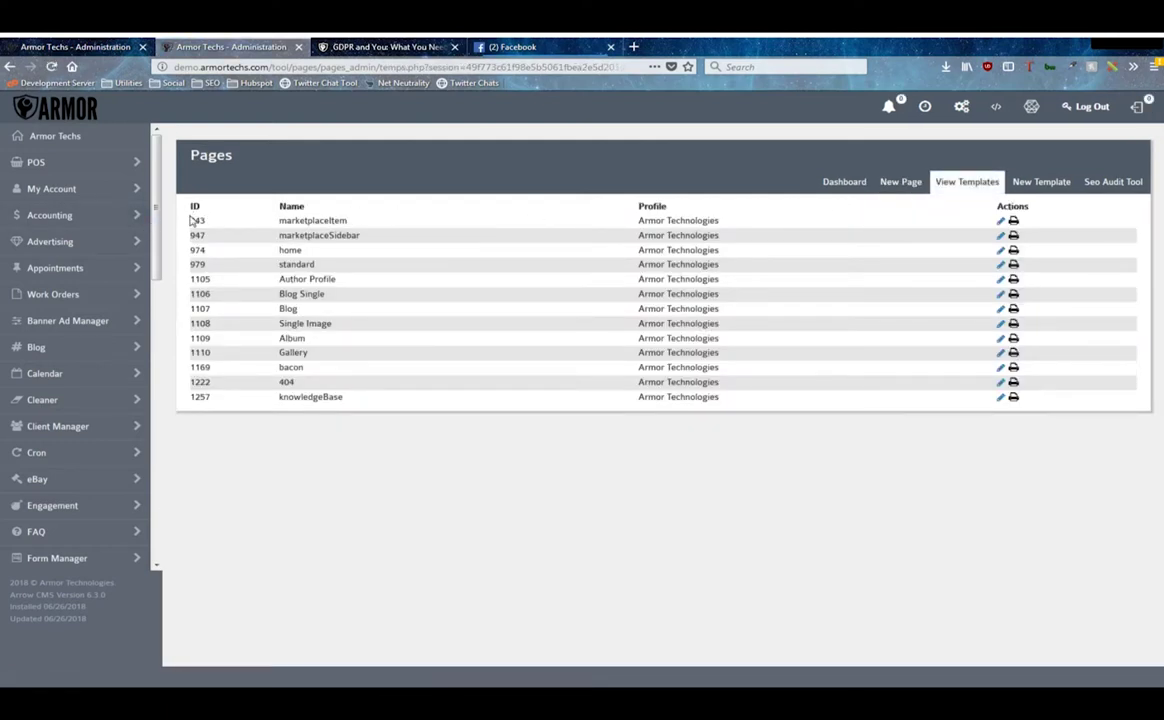
{"action": "left_click_drag", "start_coordinate": [192, 220], "coordinate": [414, 395]}
{"action": "left_click", "coordinate": [416, 397]}
{"action": "left_click_drag", "start_coordinate": [193, 217], "coordinate": [779, 403]}
{"action": "left_click", "coordinate": [591, 213]}
{"action": "left_click", "coordinate": [383, 46]}
{"action": "scroll", "coordinate": [729, 206], "scroll_direction": "up", "scroll_amount": 20}
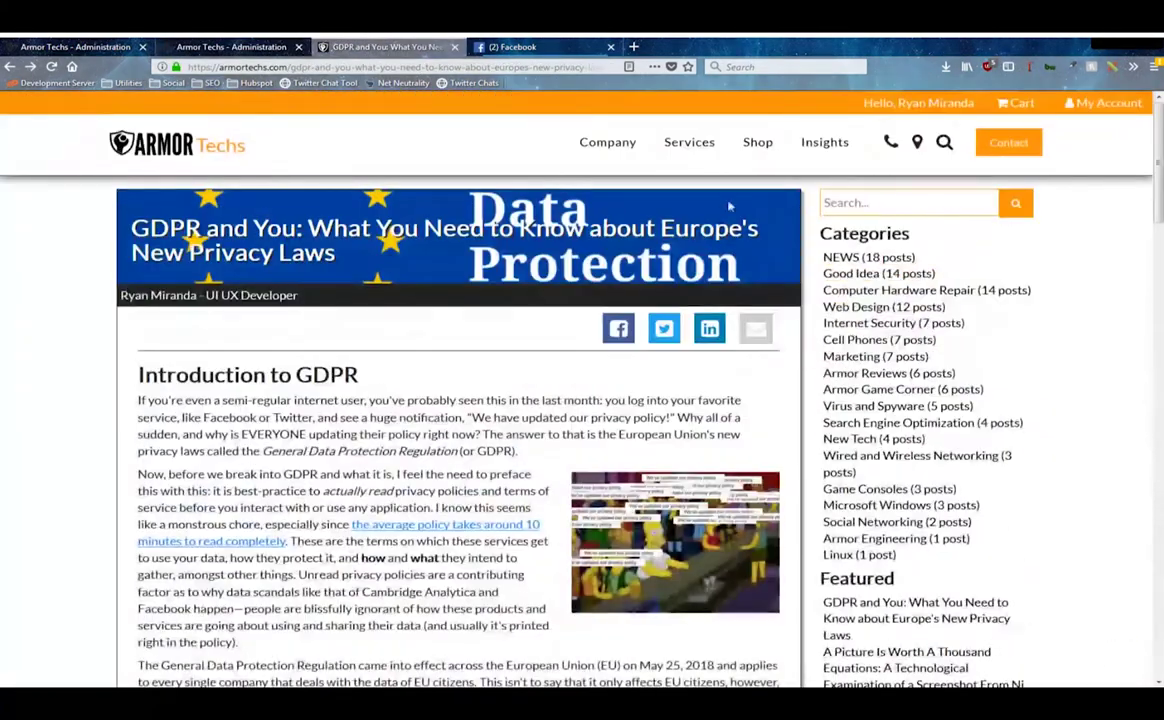
Scroll through the Insights blog posts, briefly glancing at the Facebook page
{"action": "left_click", "coordinate": [830, 146]}
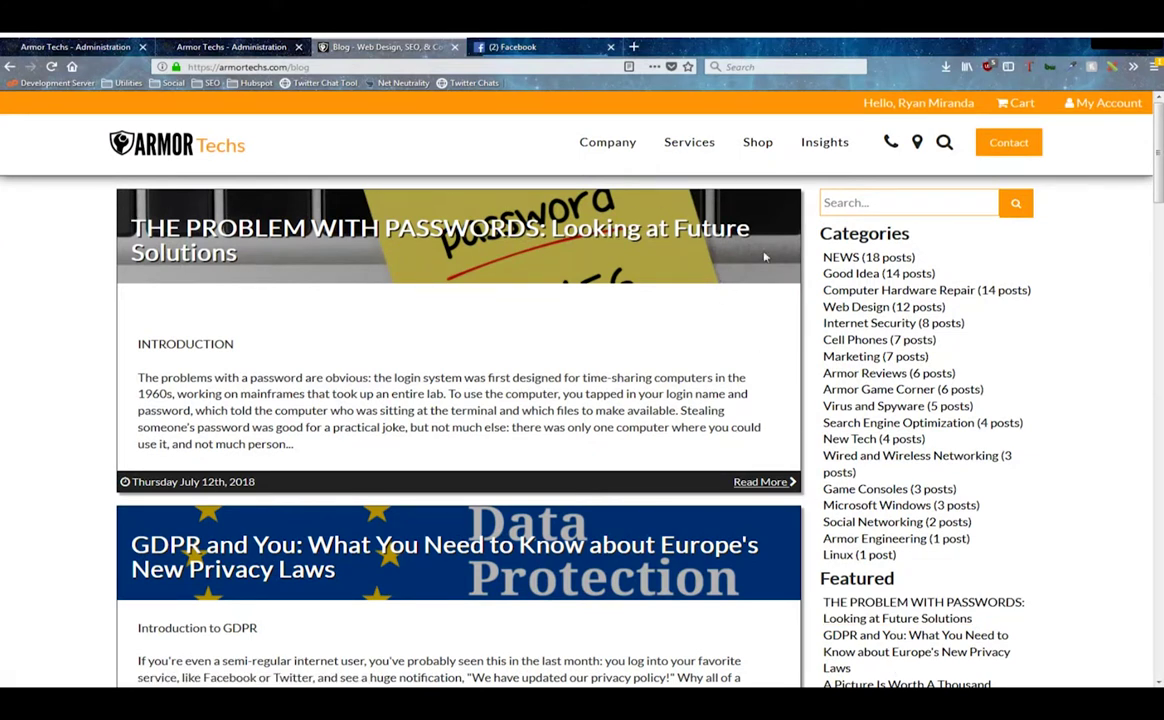
{"action": "scroll", "coordinate": [258, 207], "scroll_direction": "down", "scroll_amount": 20}
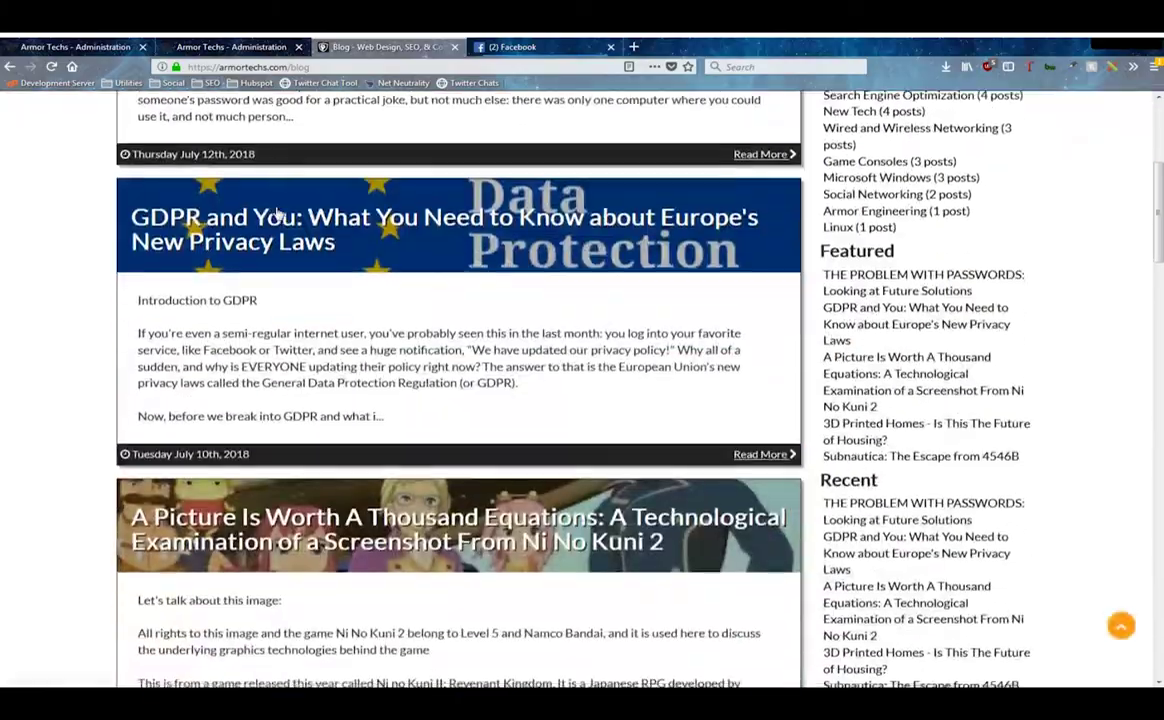
{"action": "scroll", "coordinate": [258, 255], "scroll_direction": "down", "scroll_amount": 5}
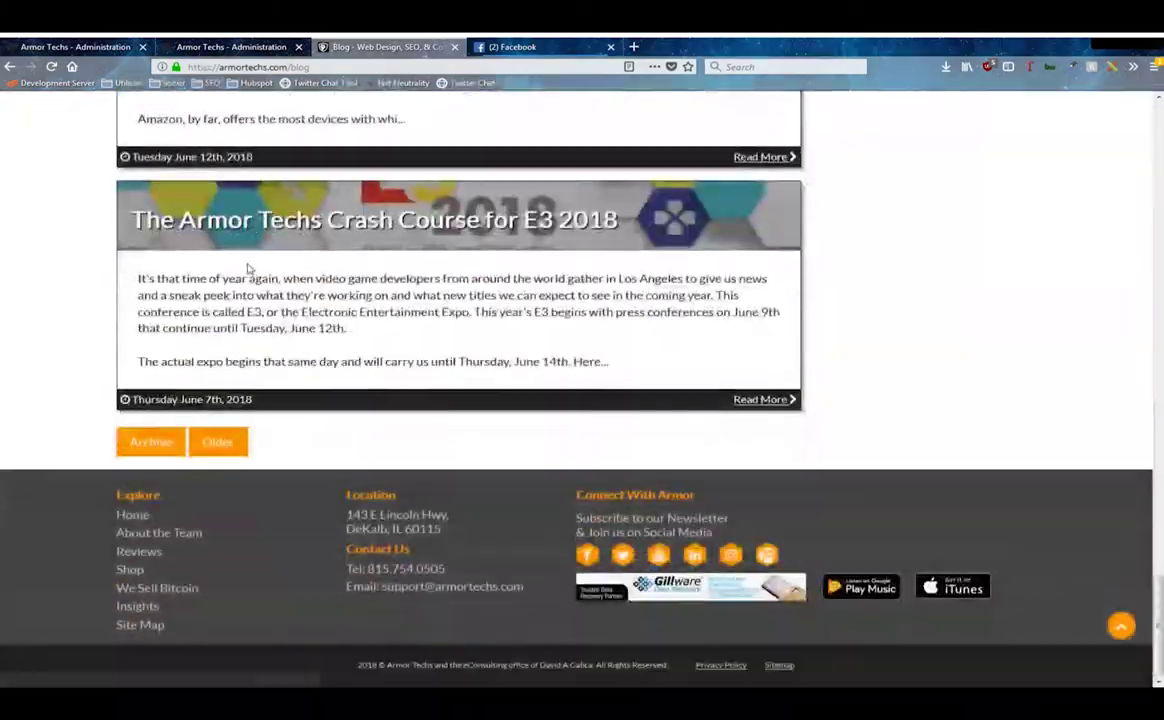
{"action": "scroll", "coordinate": [250, 268], "scroll_direction": "up", "scroll_amount": 20}
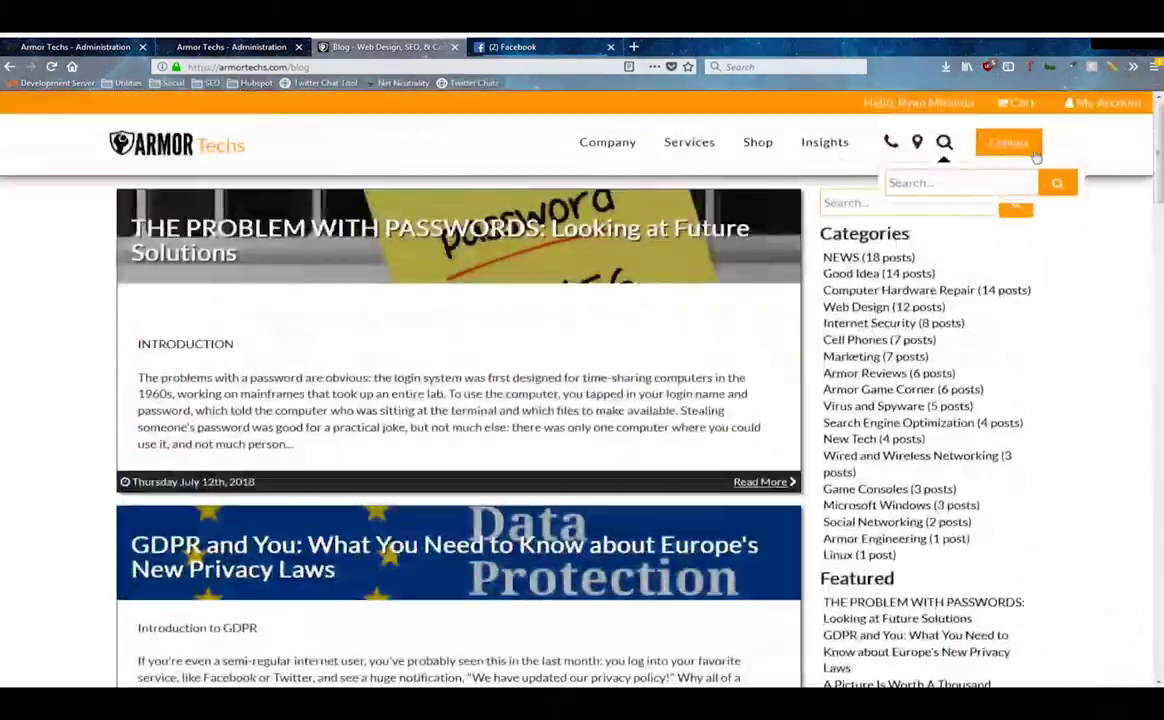
{"action": "scroll", "coordinate": [880, 258], "scroll_direction": "down", "scroll_amount": 5}
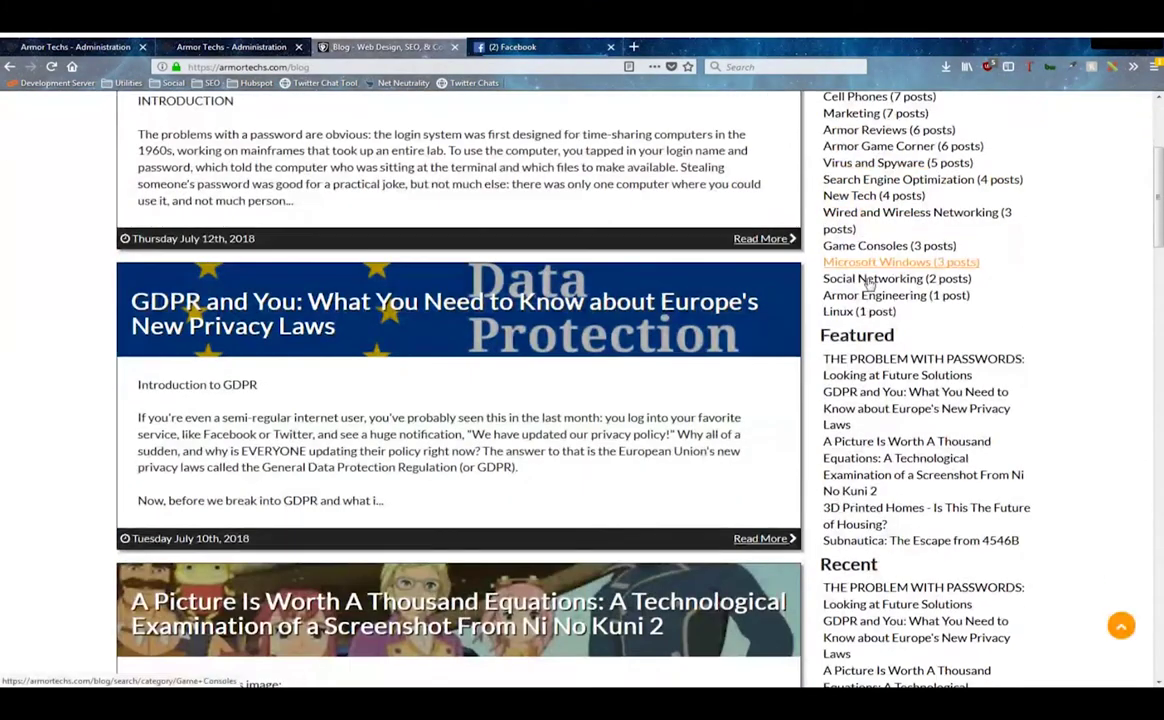
{"action": "scroll", "coordinate": [900, 400], "scroll_direction": "down", "scroll_amount": 1}
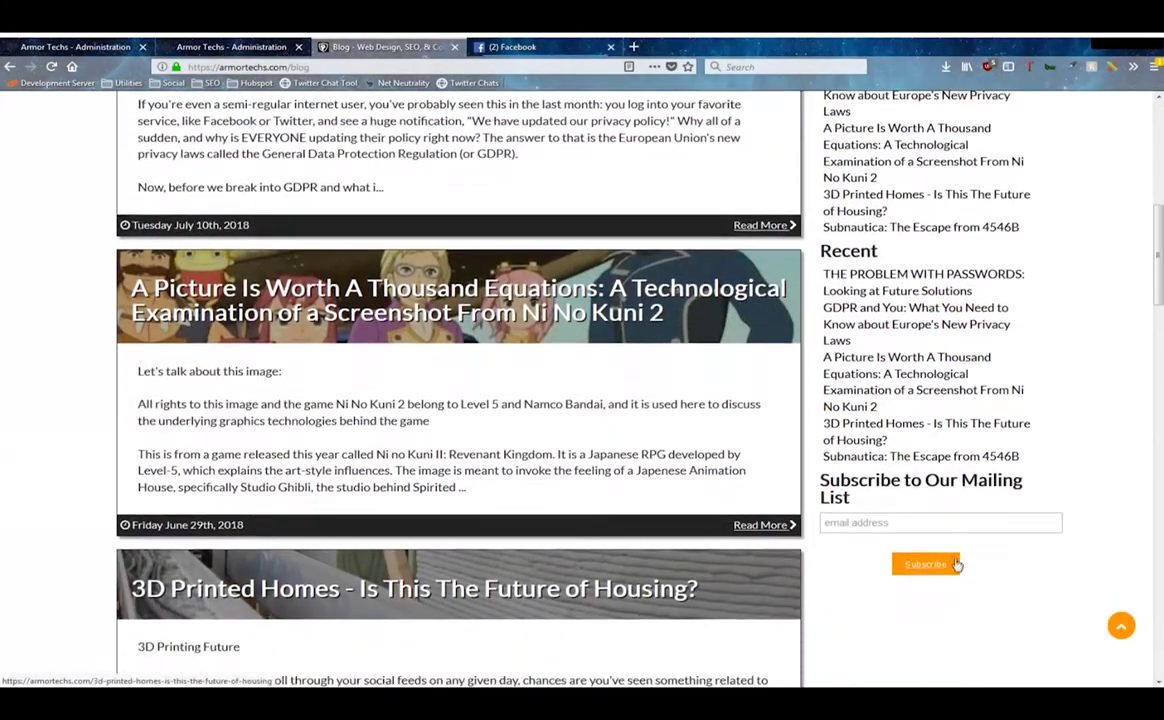
{"action": "scroll", "coordinate": [878, 440], "scroll_direction": "up", "scroll_amount": 6}
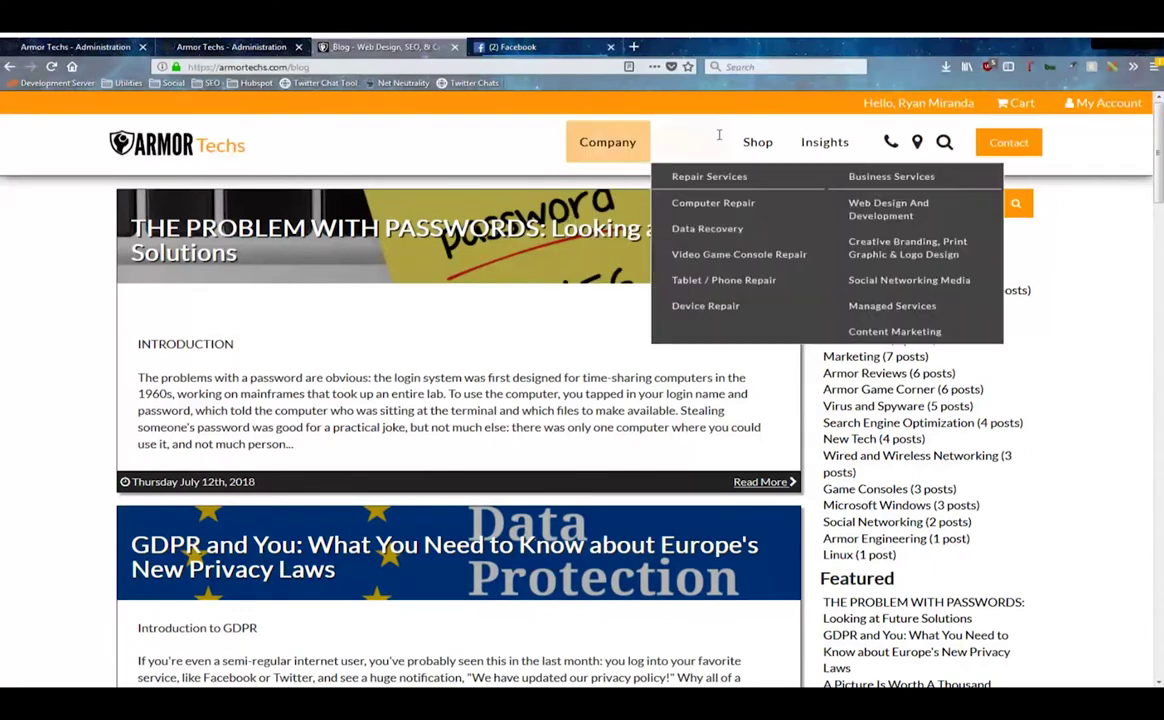
{"action": "left_click", "coordinate": [550, 46]}
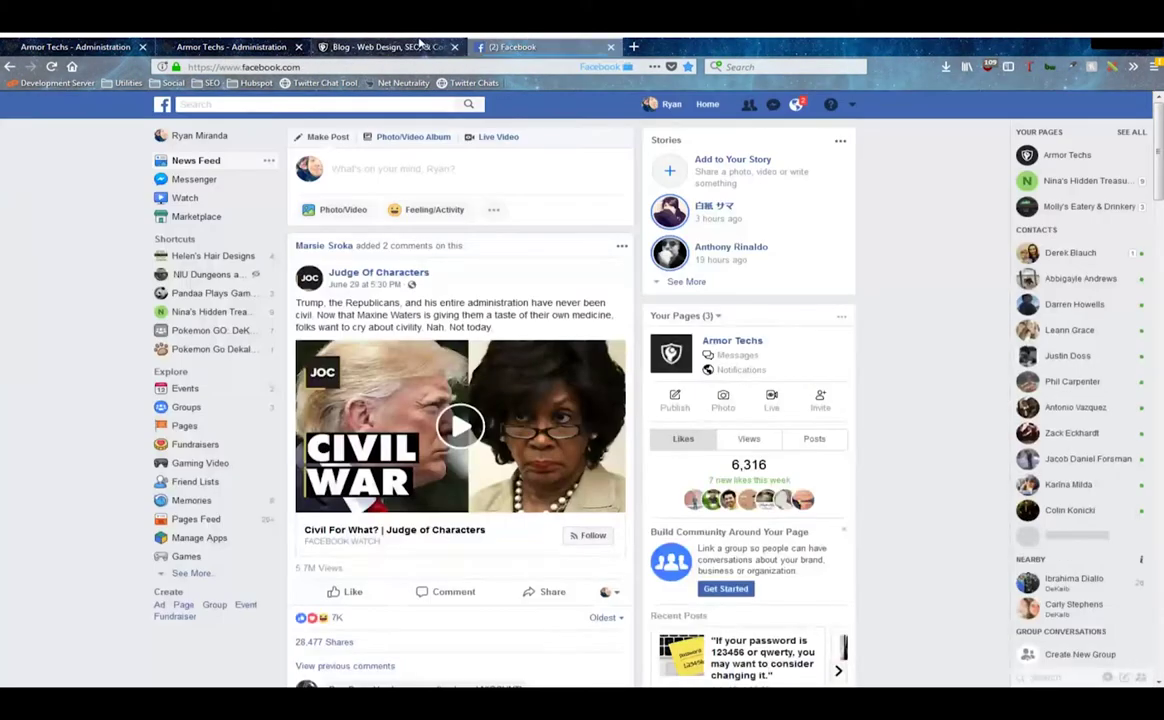
{"action": "left_click", "coordinate": [390, 46]}
Visit Company > About The Team and the home page, then return to the templates list with Ctrl+1
{"action": "mouse_move", "coordinate": [607, 145]}
{"action": "left_click", "coordinate": [610, 177]}
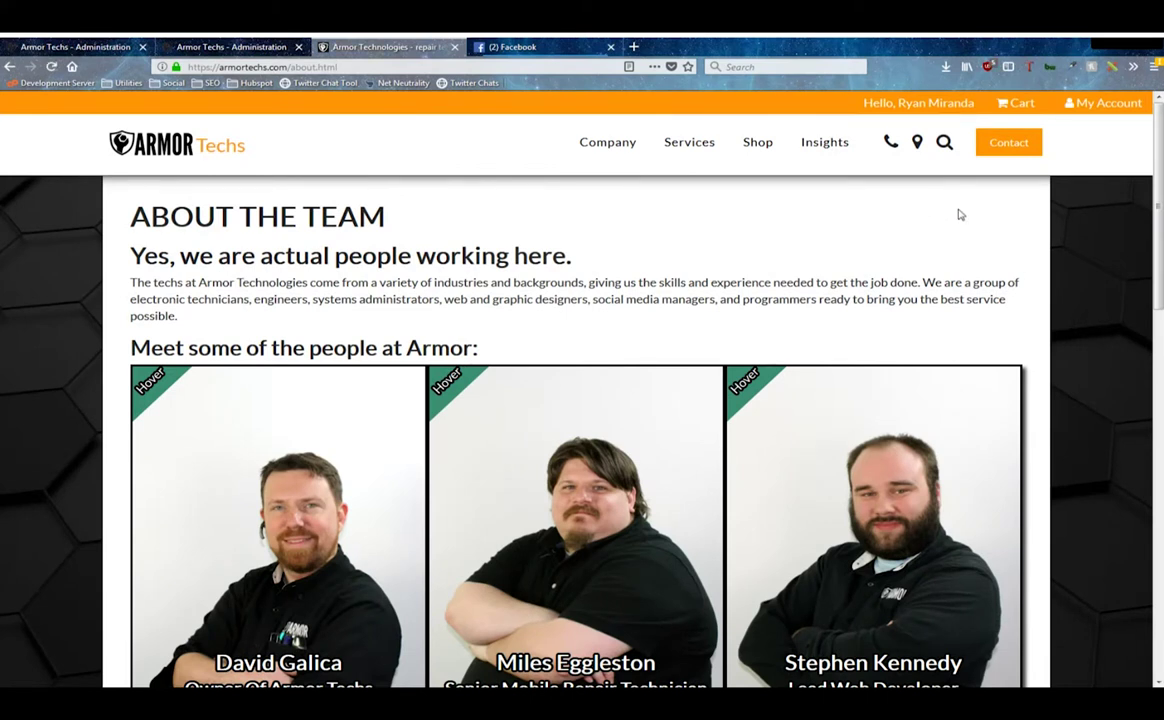
{"action": "scroll", "coordinate": [1097, 201], "scroll_direction": "down", "scroll_amount": 3}
{"action": "left_click", "coordinate": [160, 145]}
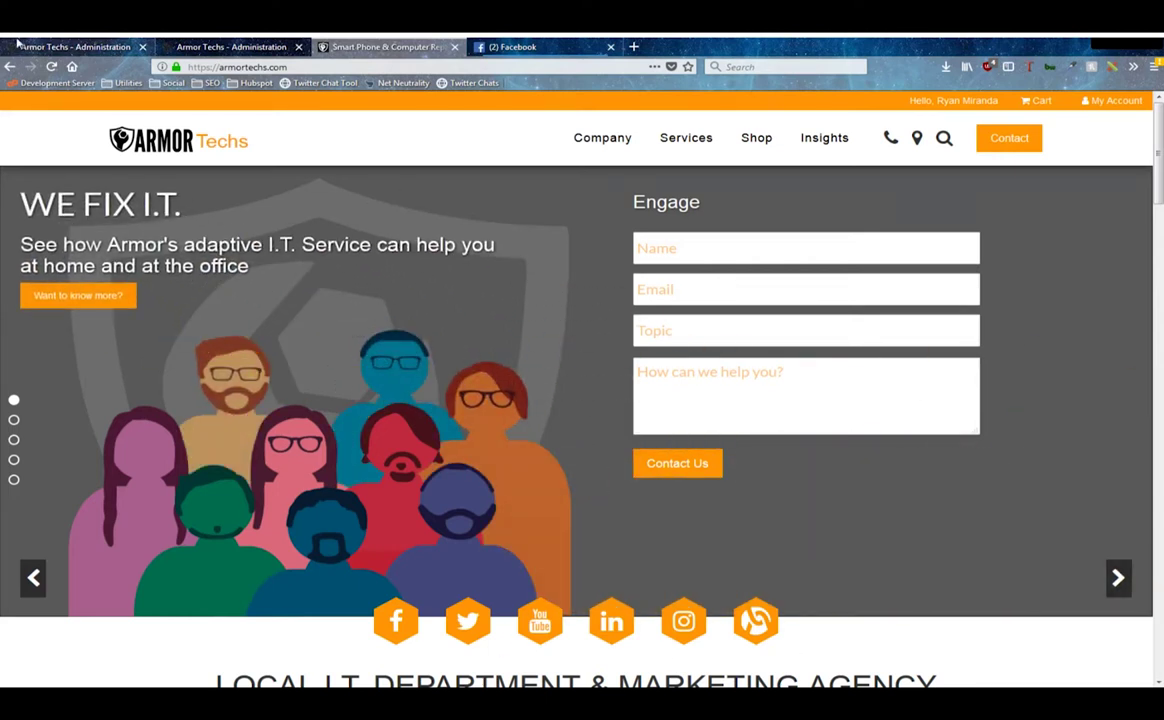
{"action": "key", "text": "ctrl+1"}
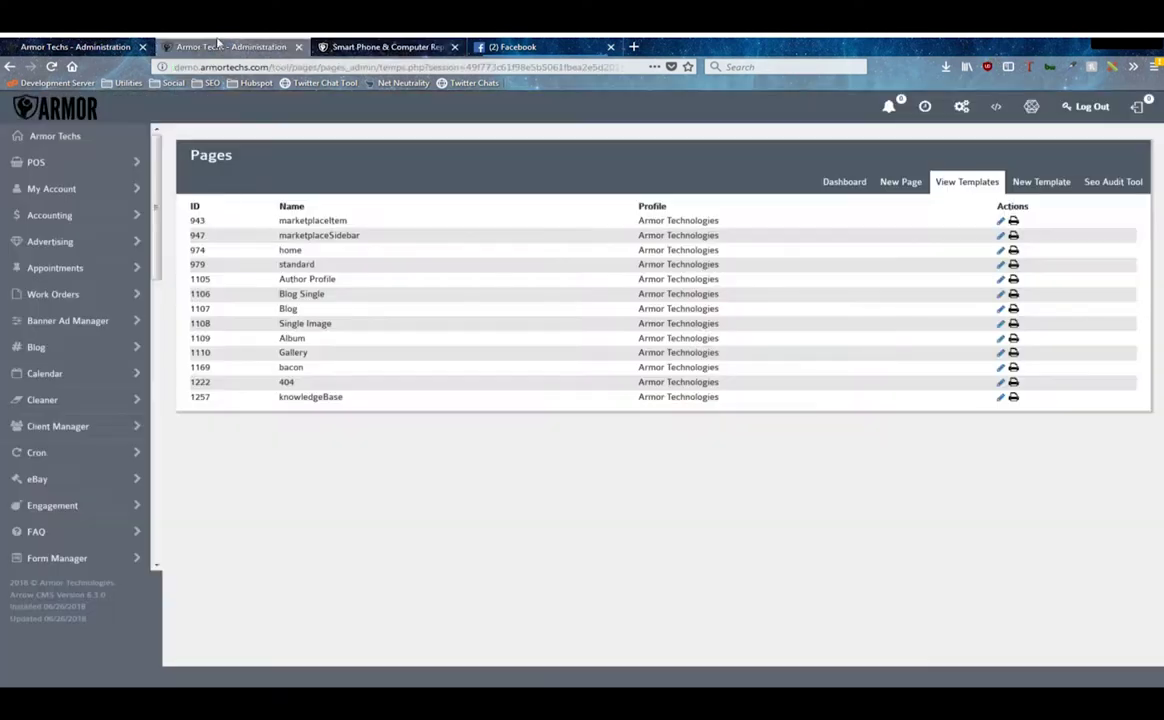
Open template 974's code, select all then deselect it, and bring up a blank New Template form
{"action": "left_click", "coordinate": [1001, 251]}
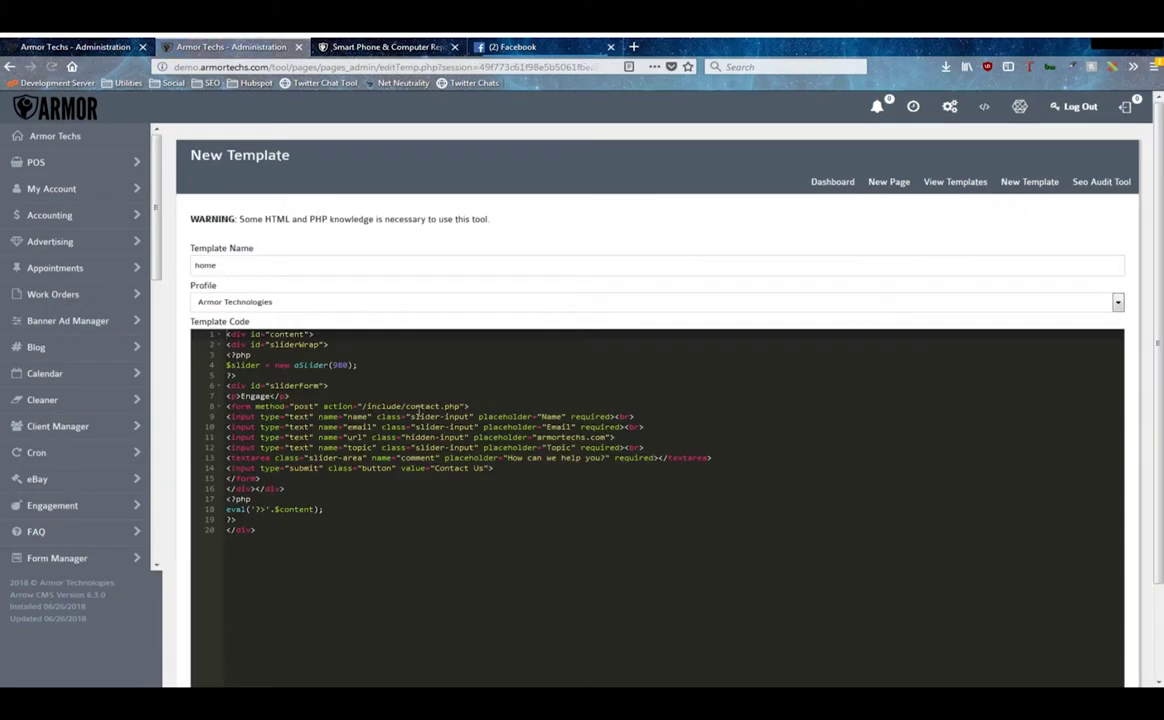
{"action": "key", "text": "ctrl+a"}
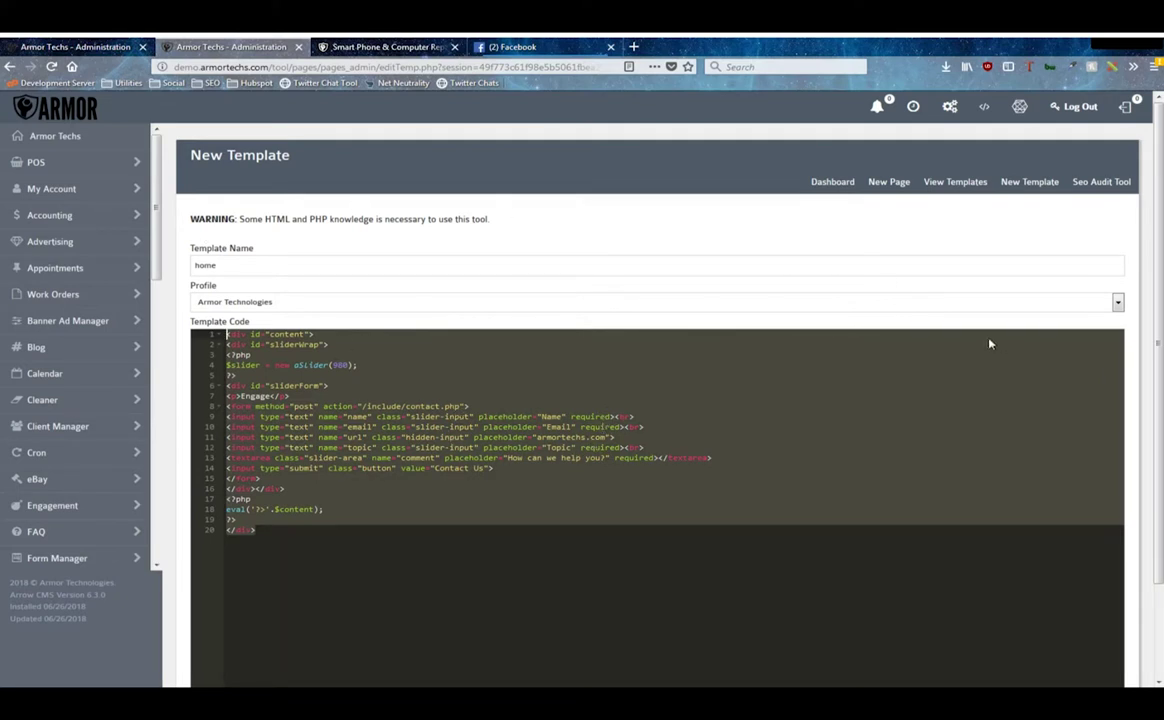
{"action": "left_click", "coordinate": [476, 484]}
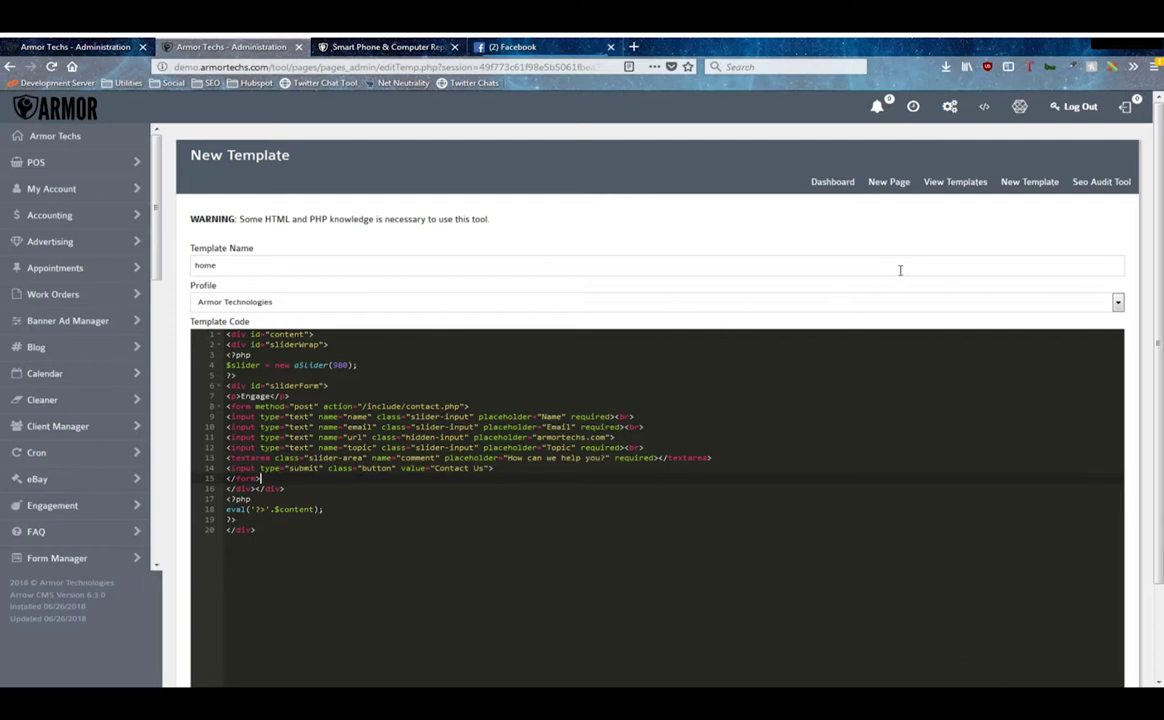
{"action": "left_click", "coordinate": [1029, 181]}
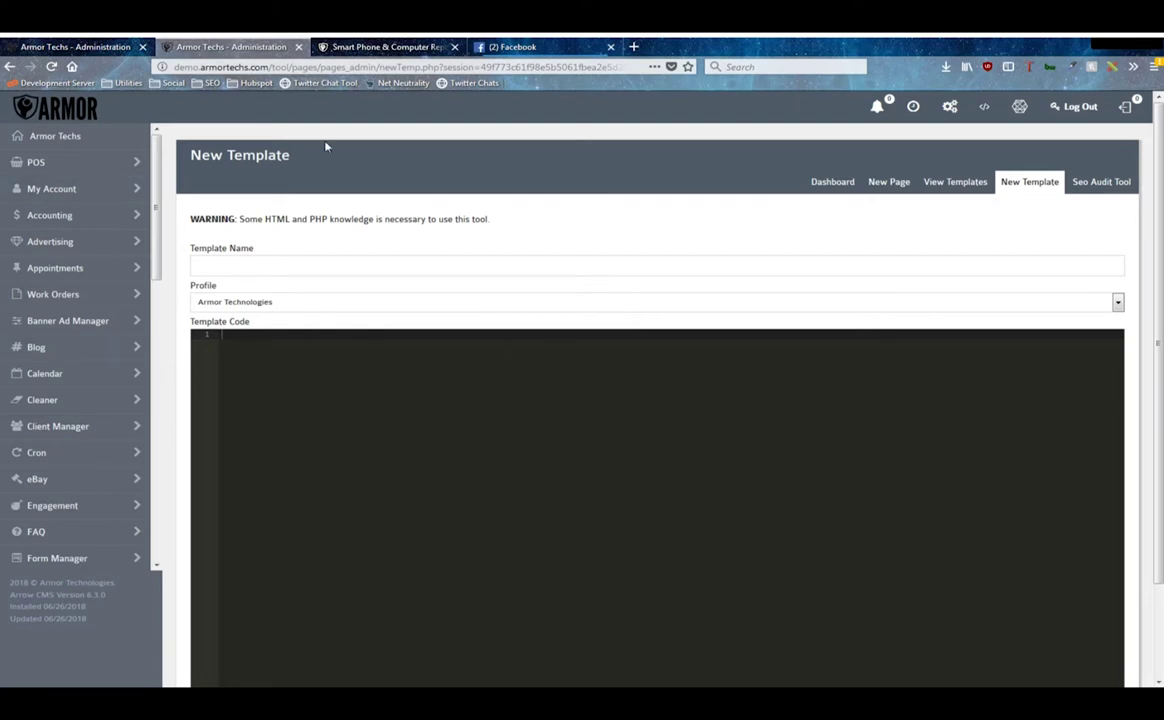
{"action": "scroll", "coordinate": [773, 482], "scroll_direction": "down", "scroll_amount": 2}
{"action": "scroll", "coordinate": [730, 360], "scroll_direction": "up", "scroll_amount": 2}
Open the Seo Audit Tool, highlight home's title and keywords, then scroll to contact, deals and blog
{"action": "left_click", "coordinate": [1100, 181]}
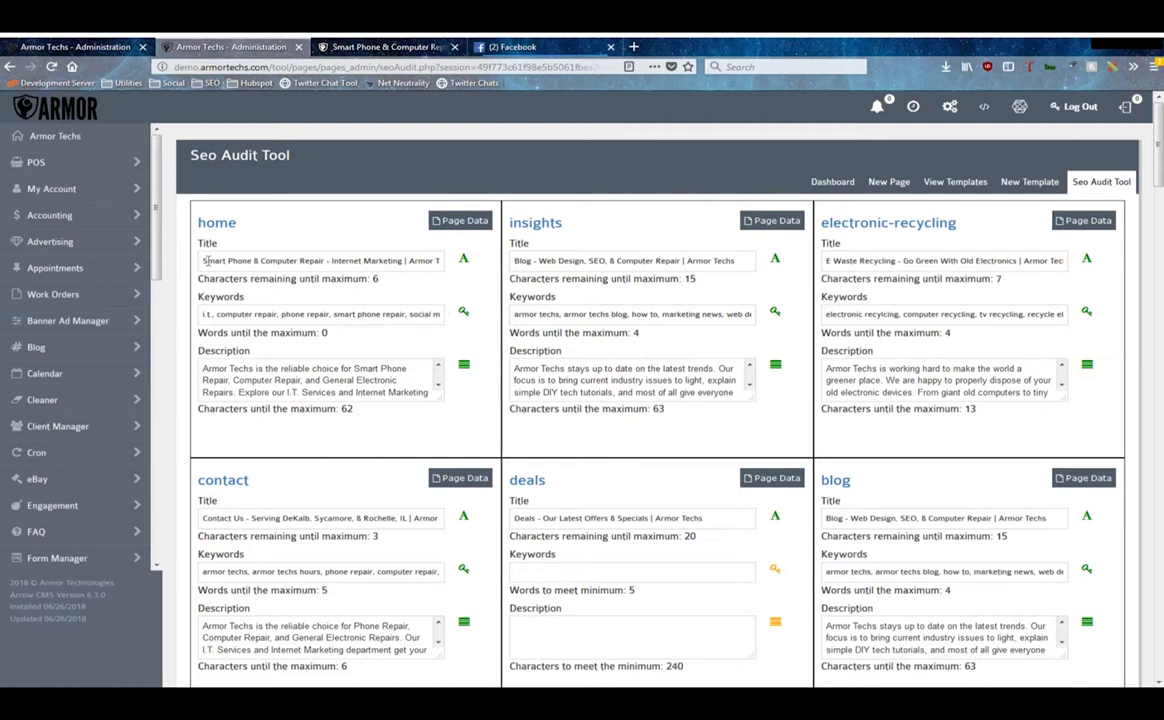
{"action": "left_click_drag", "start_coordinate": [202, 260], "coordinate": [400, 299]}
{"action": "left_click_drag", "start_coordinate": [207, 279], "coordinate": [380, 314]}
{"action": "left_click_drag", "start_coordinate": [207, 313], "coordinate": [180, 349]}
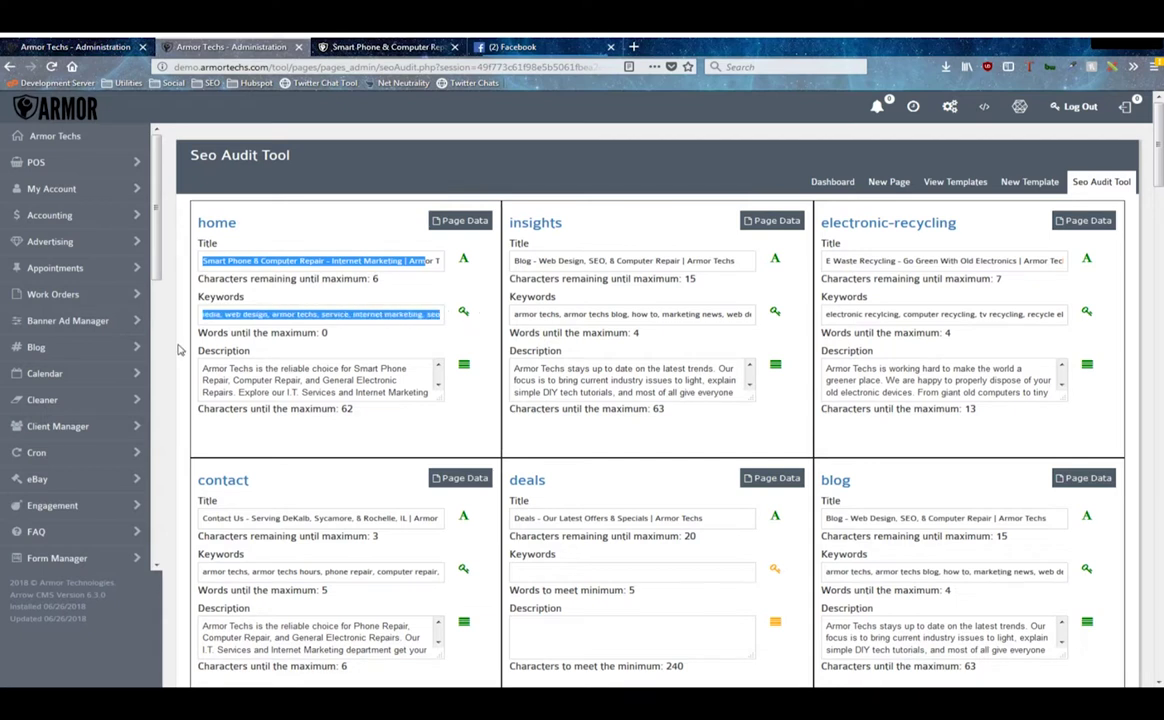
{"action": "left_click", "coordinate": [463, 260]}
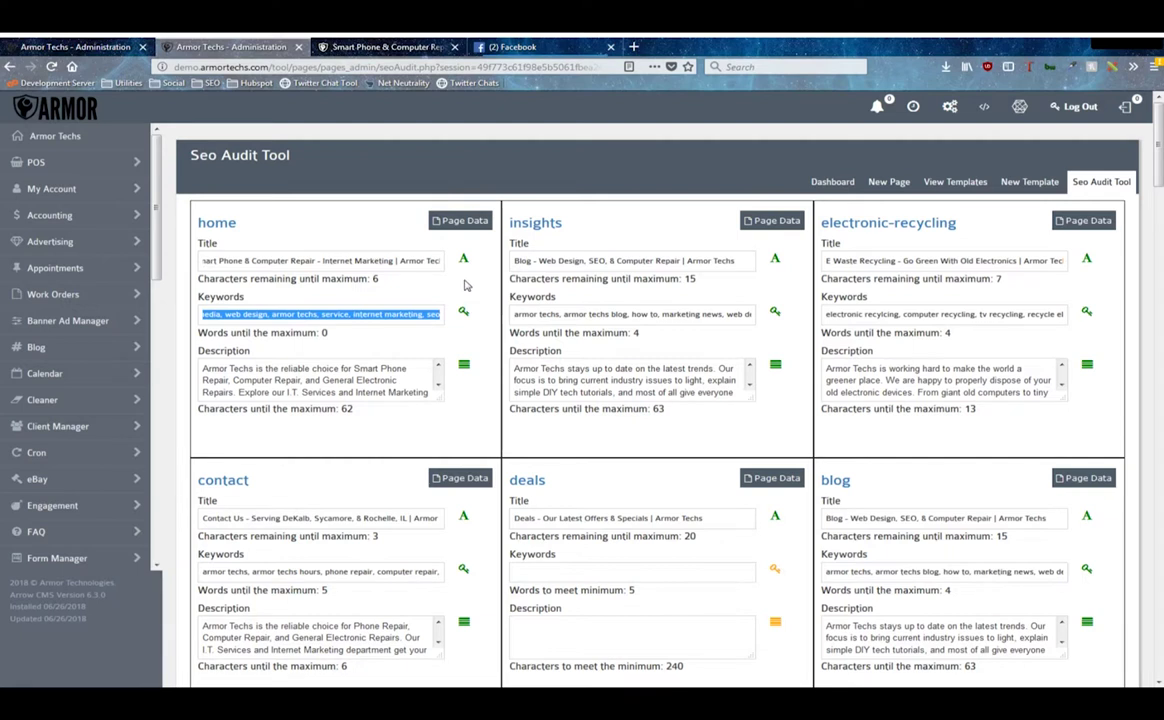
{"action": "scroll", "coordinate": [555, 460], "scroll_direction": "down", "scroll_amount": 1}
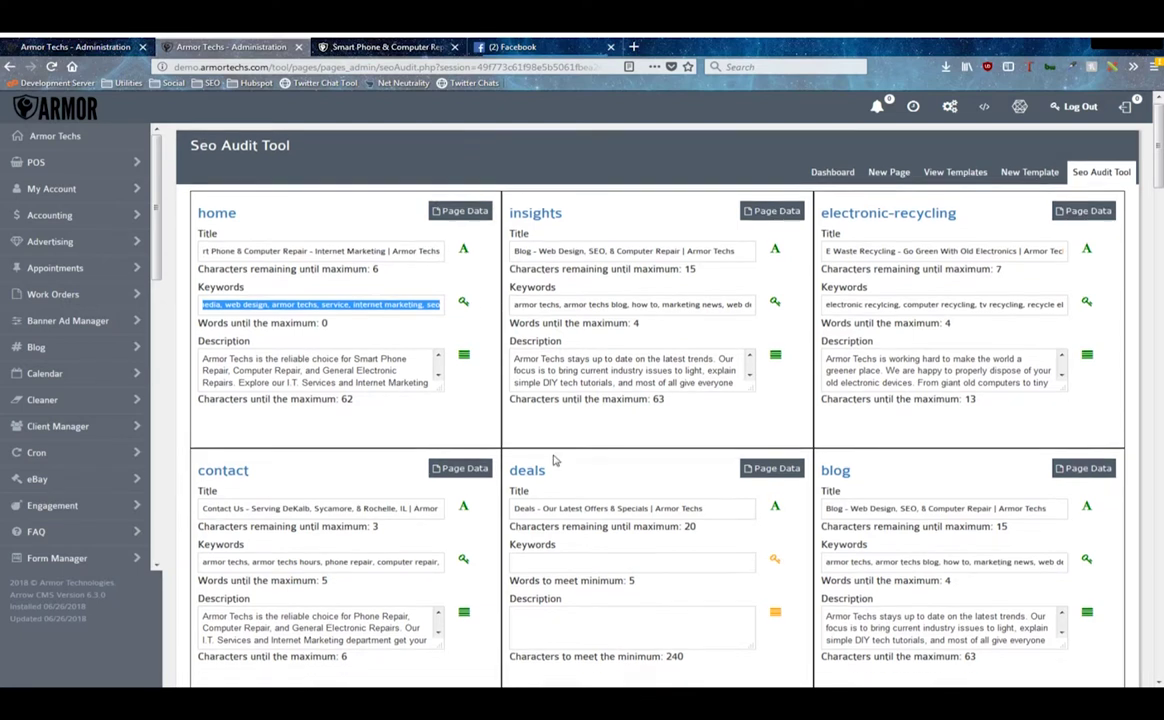
{"action": "scroll", "coordinate": [555, 460], "scroll_direction": "down", "scroll_amount": 3}
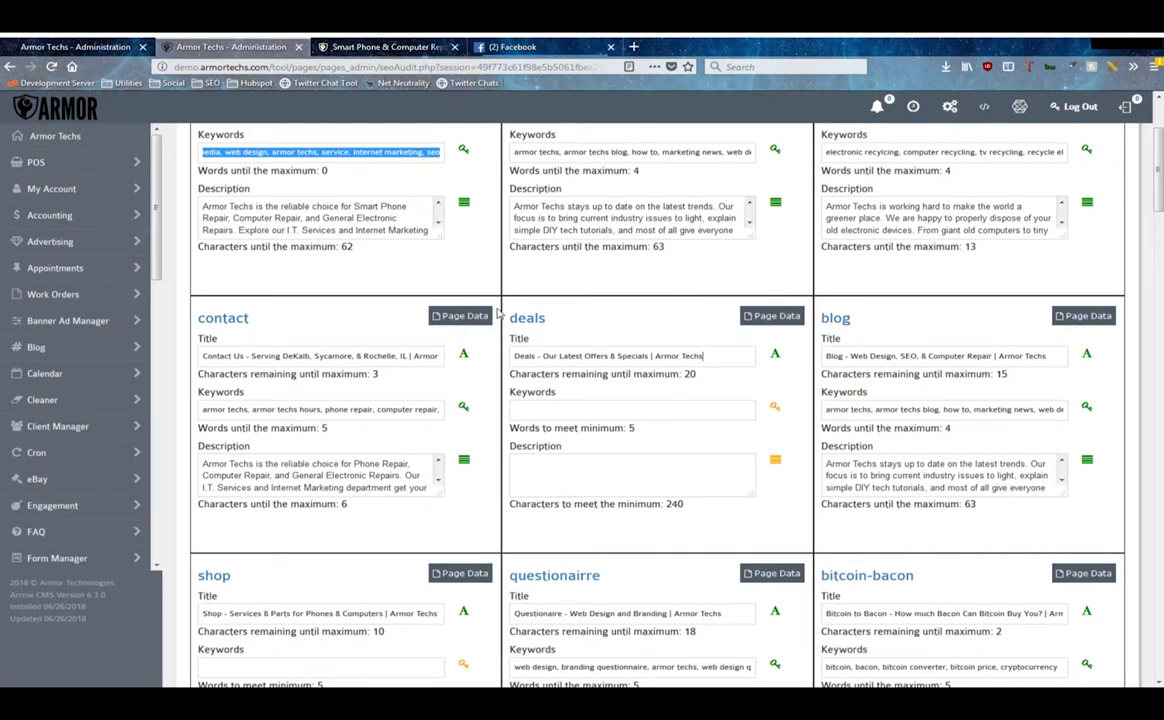
Pad the deals title with 'asdfasdf…' filler, then trim it back to exactly 0 characters remaining
{"action": "left_click", "coordinate": [722, 356]}
{"action": "type", "text": "asdfasdfasdfasdfasdfasdfa"}
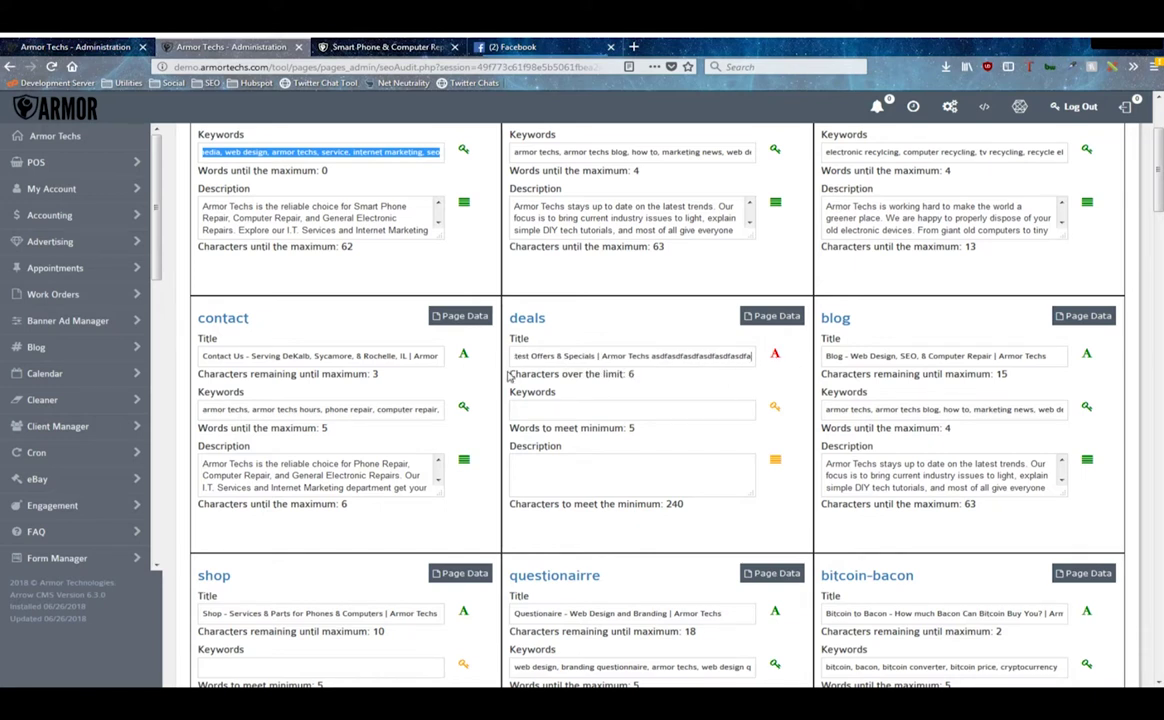
{"action": "left_click_drag", "start_coordinate": [510, 373], "coordinate": [655, 383]}
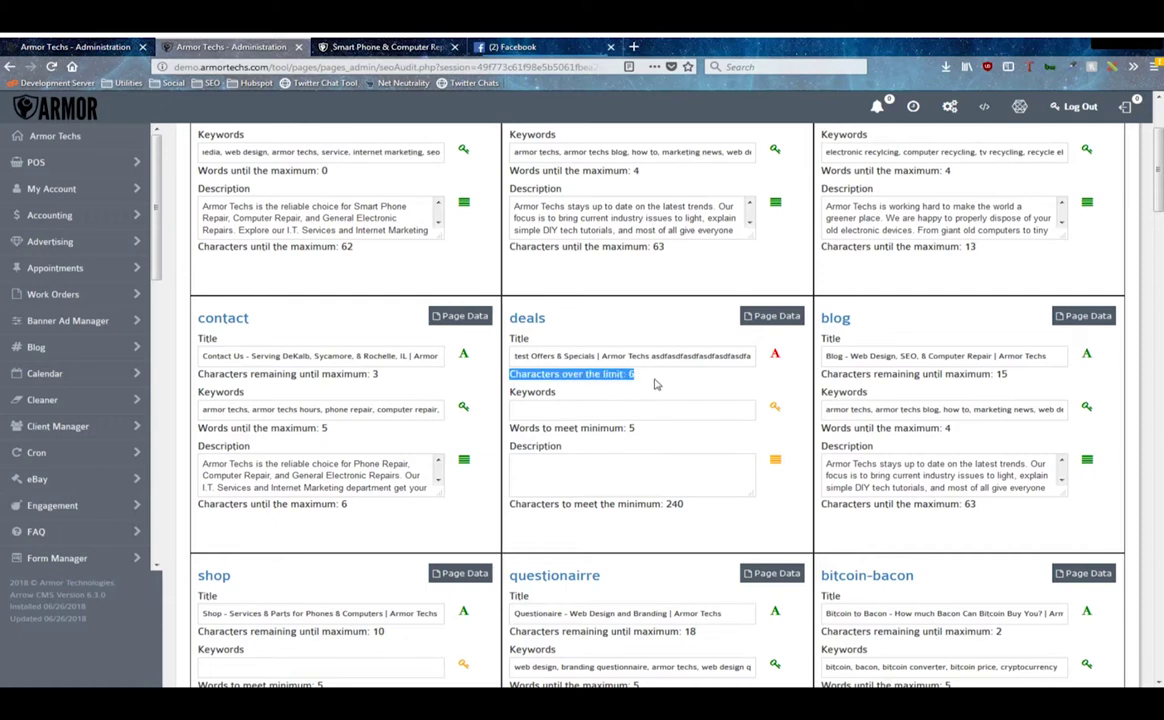
{"action": "left_click", "coordinate": [678, 389]}
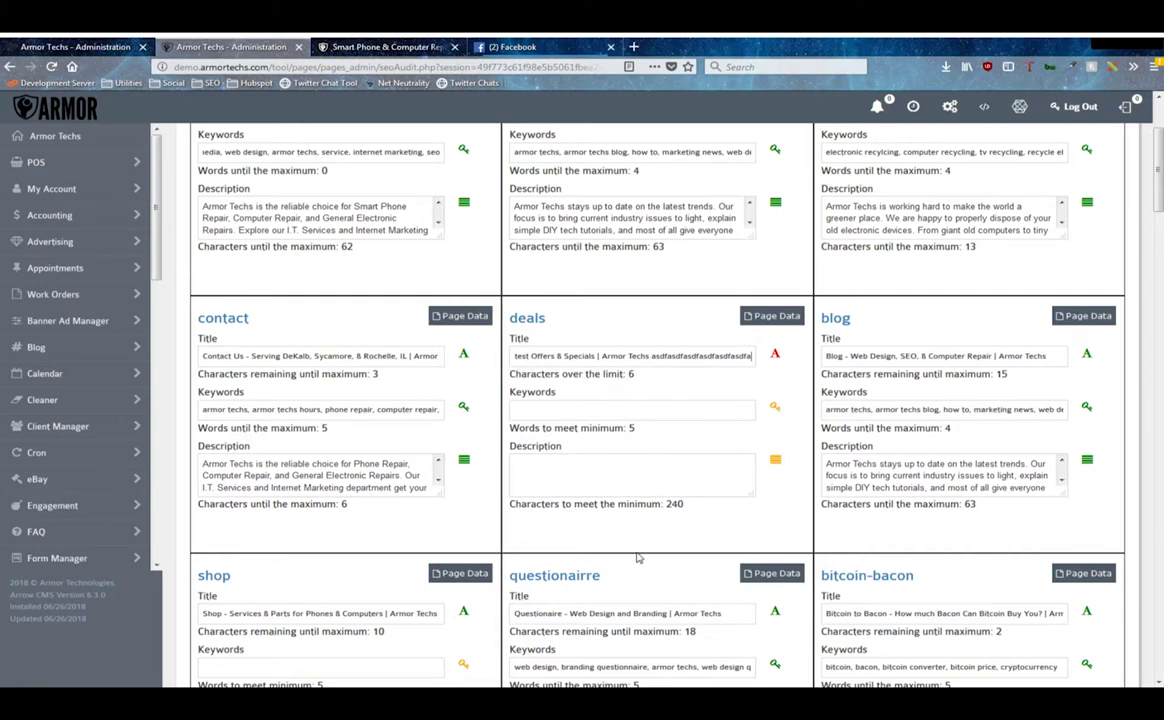
{"action": "key", "text": "BackSpace"}
{"action": "key", "text": "BackSpace"}
{"action": "key", "text": "BackSpace"}
{"action": "key", "text": "BackSpace"}
{"action": "key", "text": "BackSpace"}
{"action": "key", "text": "BackSpace"}
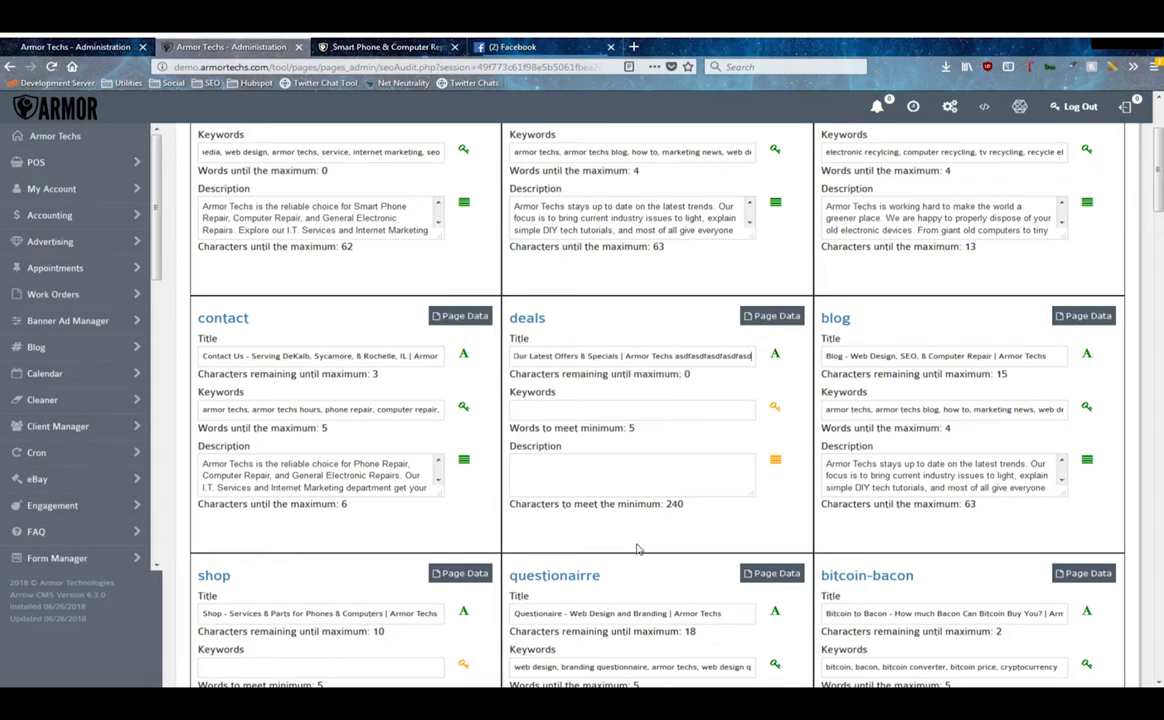
{"action": "scroll", "coordinate": [660, 391], "scroll_direction": "down", "scroll_amount": 4}
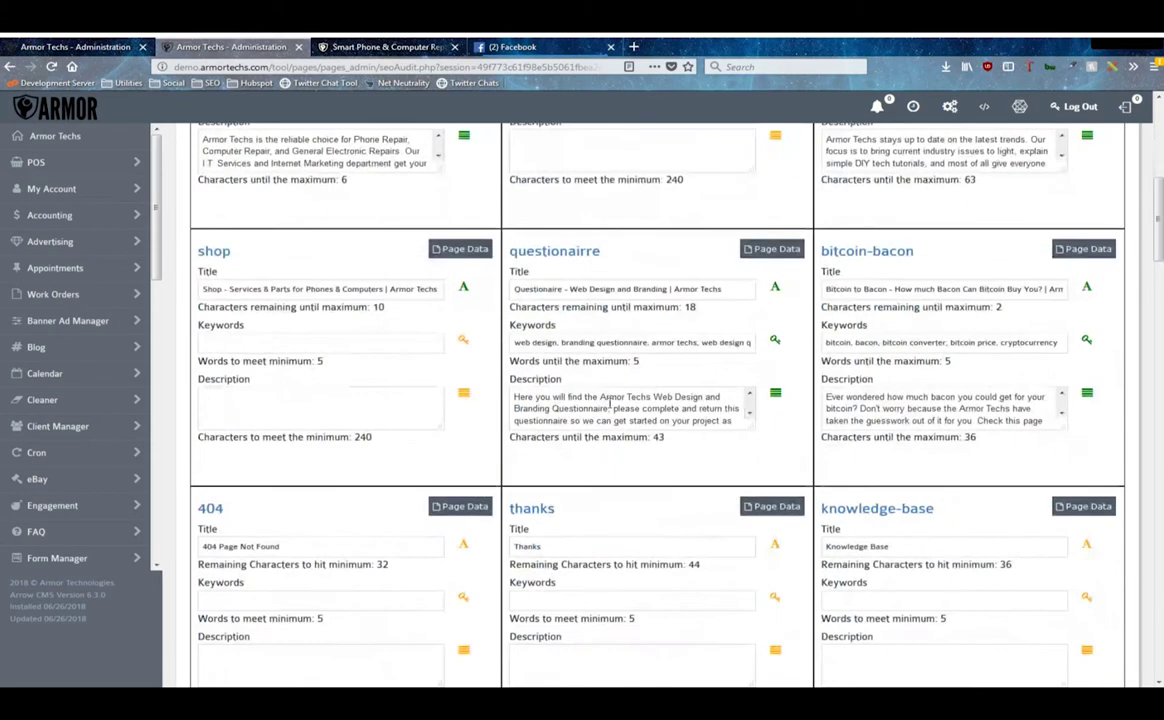
{"action": "scroll", "coordinate": [622, 474], "scroll_direction": "up", "scroll_amount": 6}
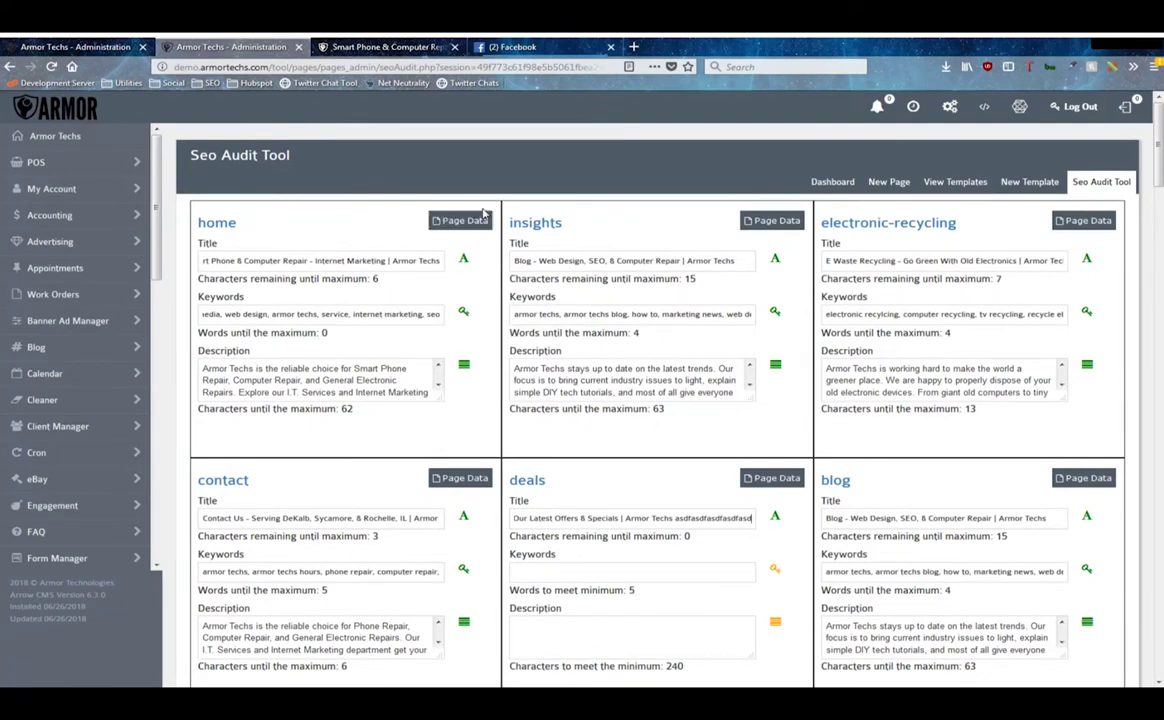
{"action": "left_click", "coordinate": [475, 223]}
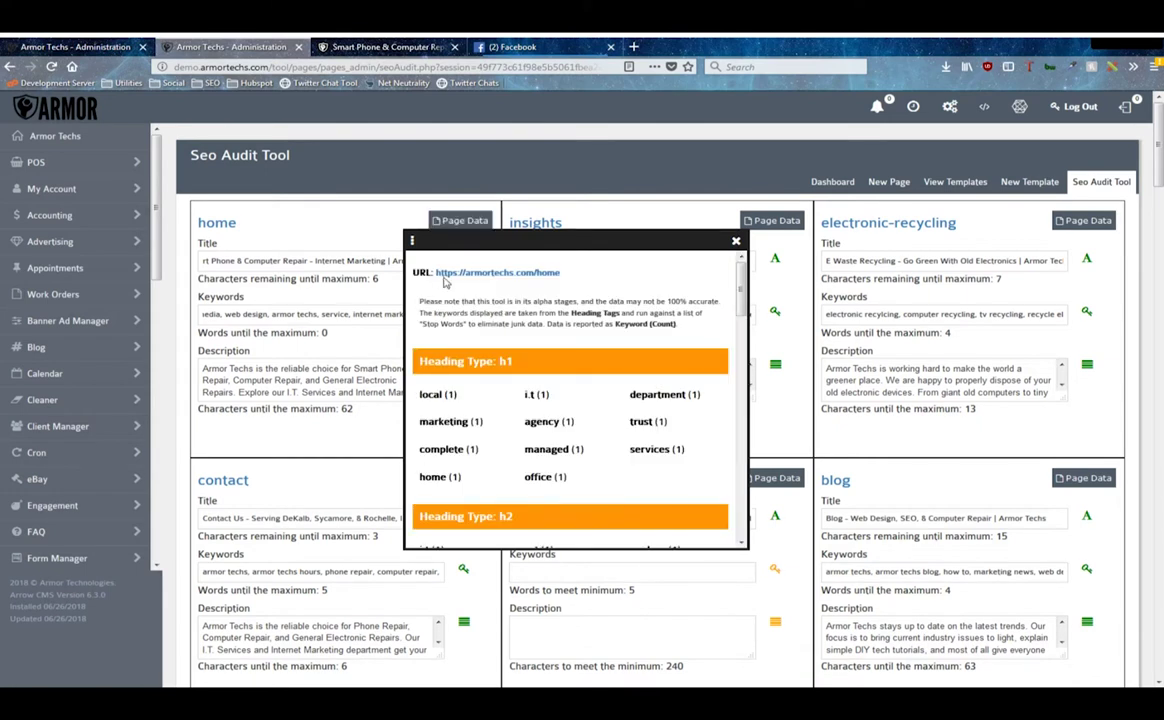
{"action": "left_click_drag", "start_coordinate": [414, 274], "coordinate": [561, 271]}
{"action": "left_click", "coordinate": [622, 285]}
{"action": "left_click_drag", "start_coordinate": [418, 307], "coordinate": [660, 324]}
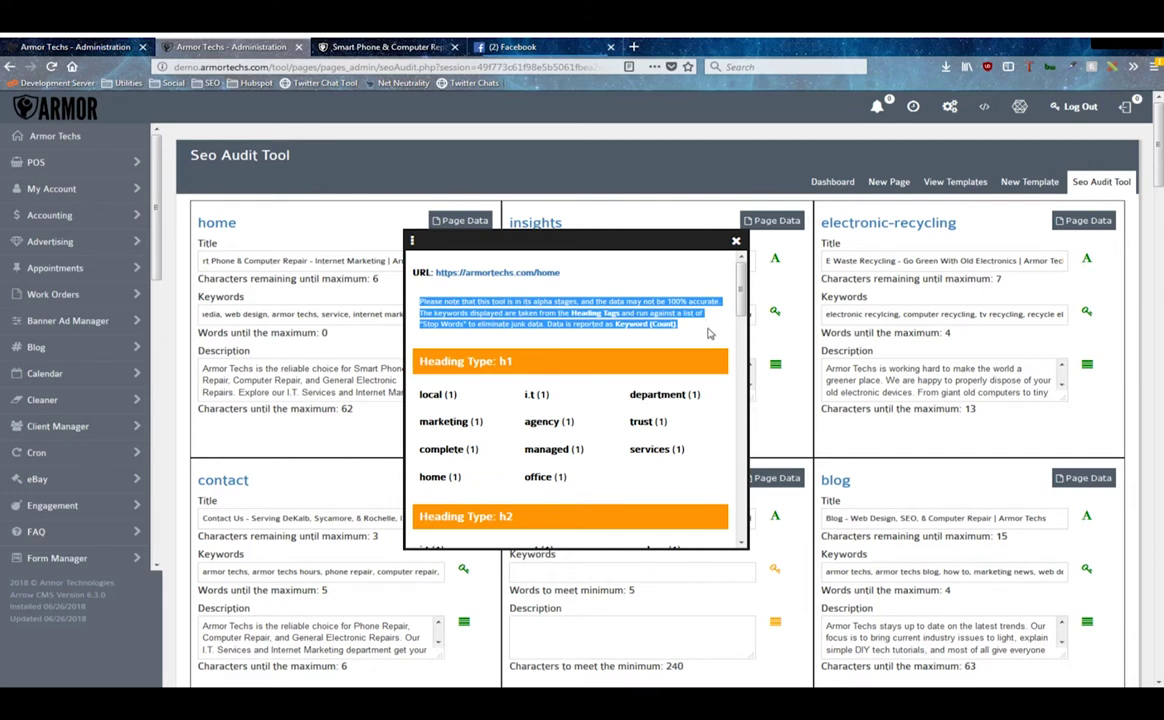
{"action": "left_click", "coordinate": [644, 324]}
{"action": "scroll", "coordinate": [488, 345], "scroll_direction": "down", "scroll_amount": 1}
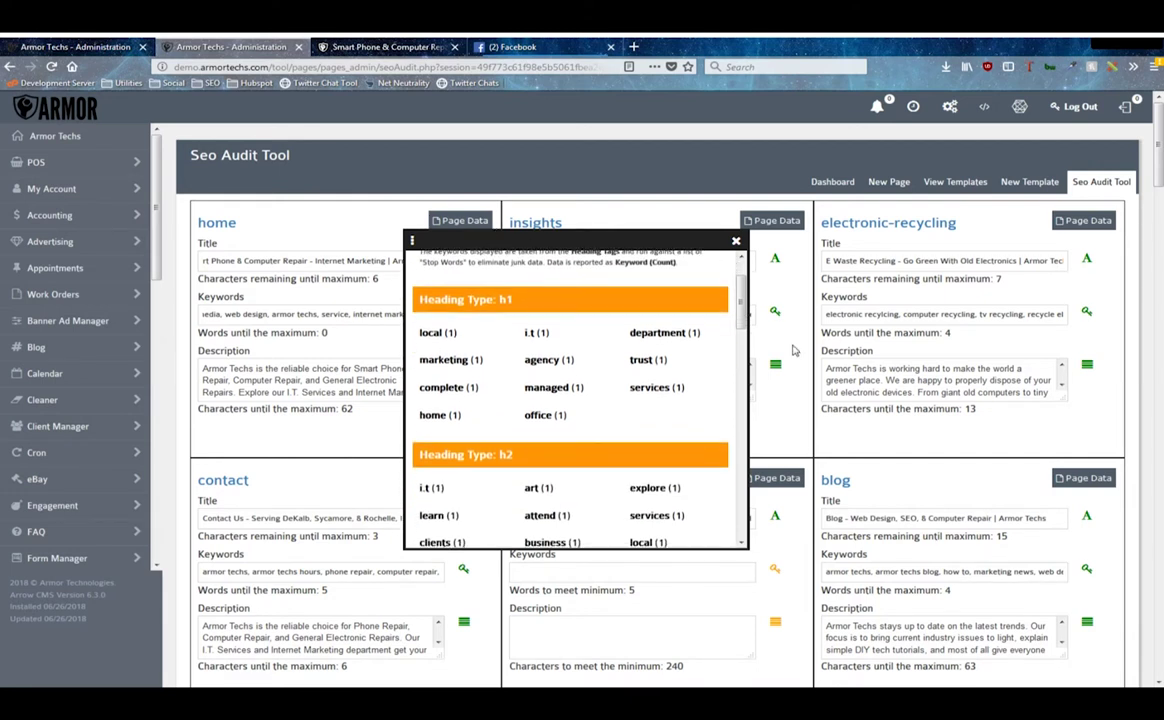
{"action": "scroll", "coordinate": [434, 287], "scroll_direction": "up", "scroll_amount": 1}
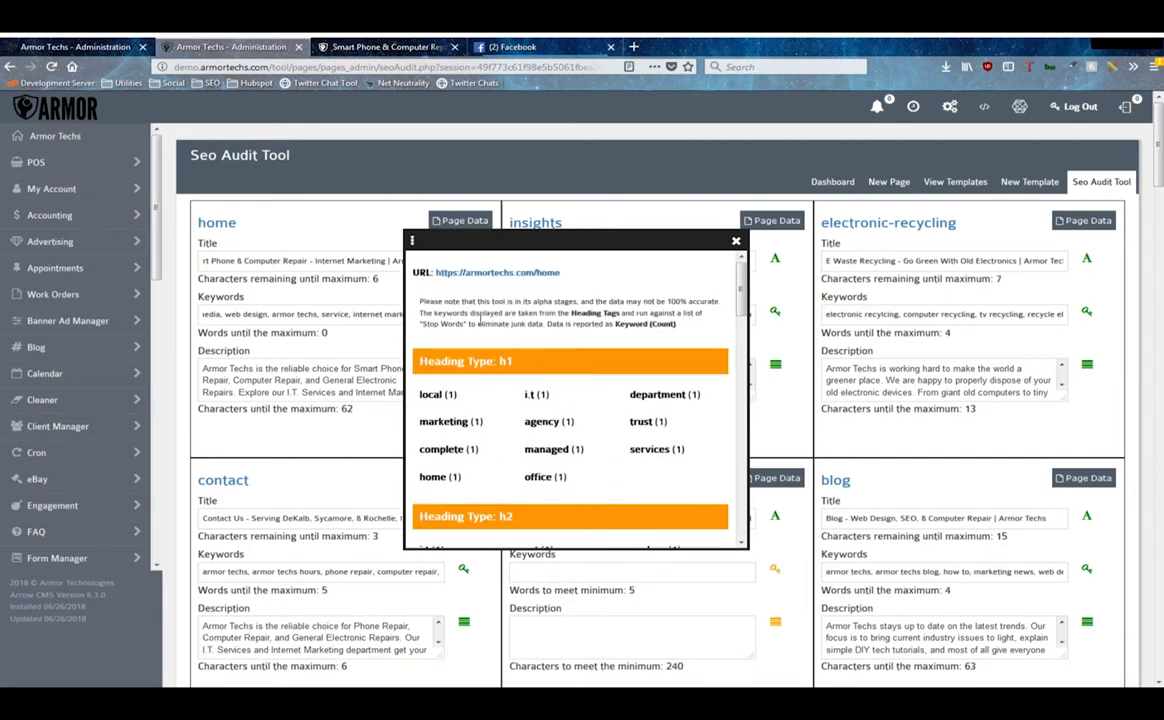
{"action": "left_click_drag", "start_coordinate": [414, 272], "coordinate": [561, 272]}
{"action": "left_click", "coordinate": [617, 289]}
{"action": "left_click_drag", "start_coordinate": [416, 361], "coordinate": [525, 362]}
{"action": "left_click", "coordinate": [560, 357]}
{"action": "scroll", "coordinate": [560, 357], "scroll_direction": "down", "scroll_amount": 1}
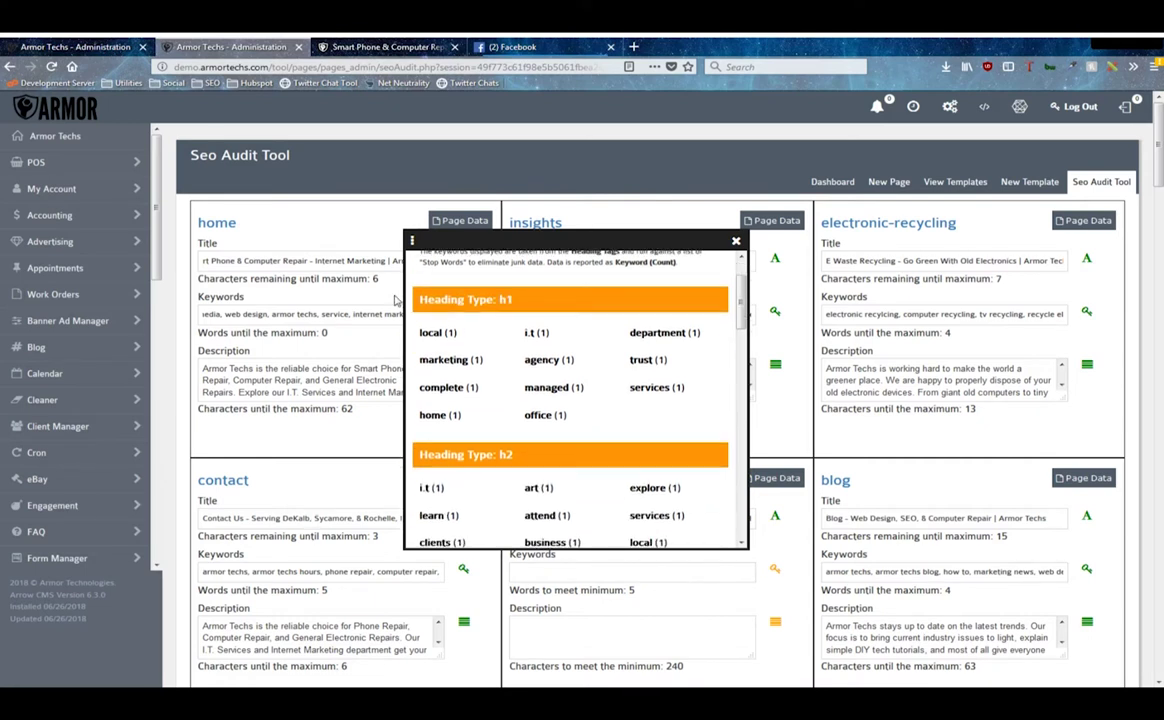
{"action": "left_click_drag", "start_coordinate": [418, 333], "coordinate": [644, 419]}
{"action": "left_click", "coordinate": [644, 419]}
{"action": "scroll", "coordinate": [590, 380], "scroll_direction": "down", "scroll_amount": 2}
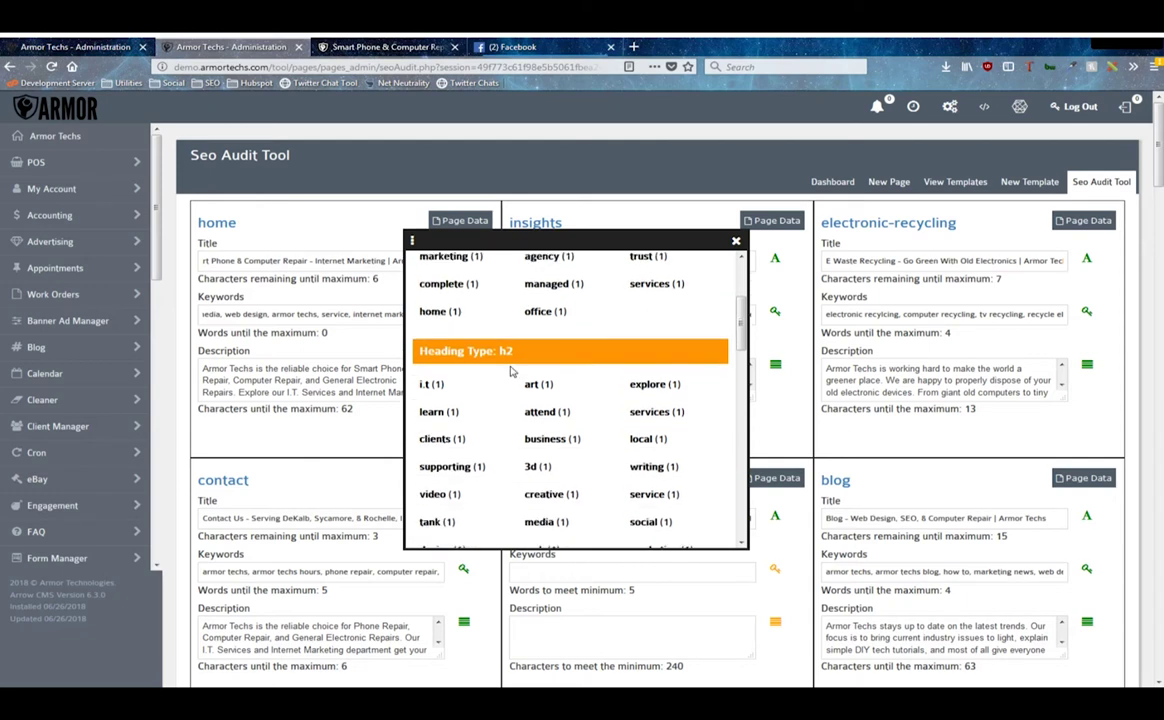
{"action": "double_click", "coordinate": [505, 332]}
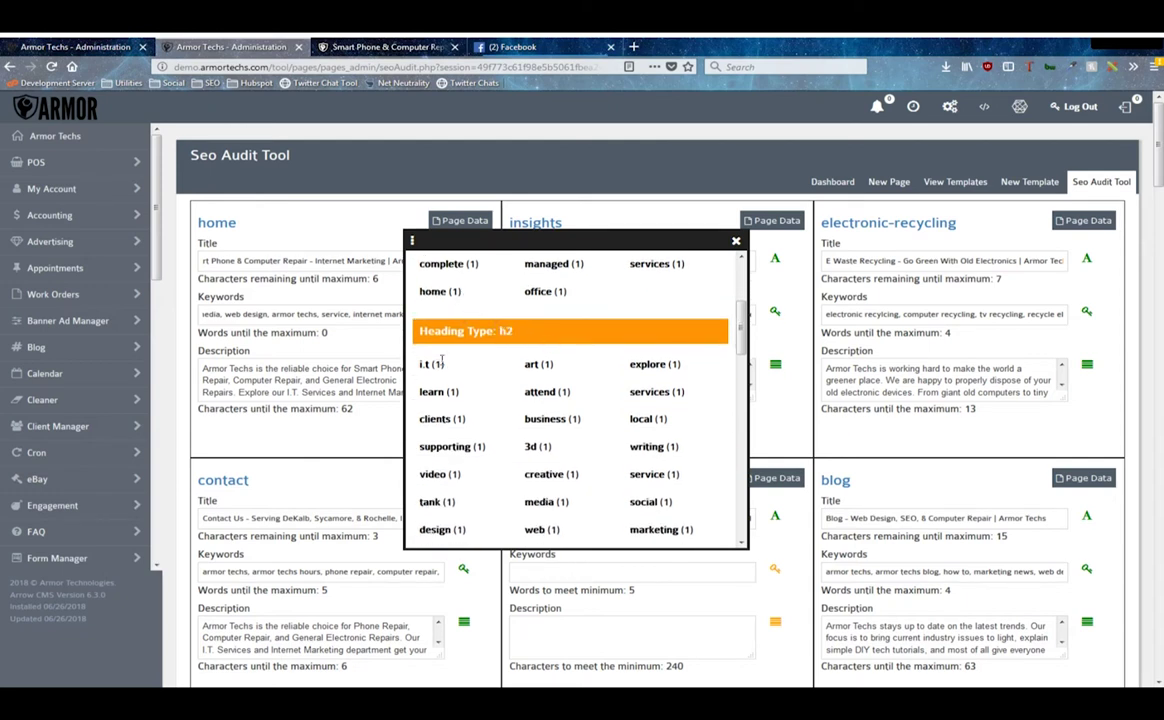
{"action": "left_click_drag", "start_coordinate": [432, 364], "coordinate": [714, 520]}
{"action": "scroll", "coordinate": [597, 338], "scroll_direction": "down", "scroll_amount": 8}
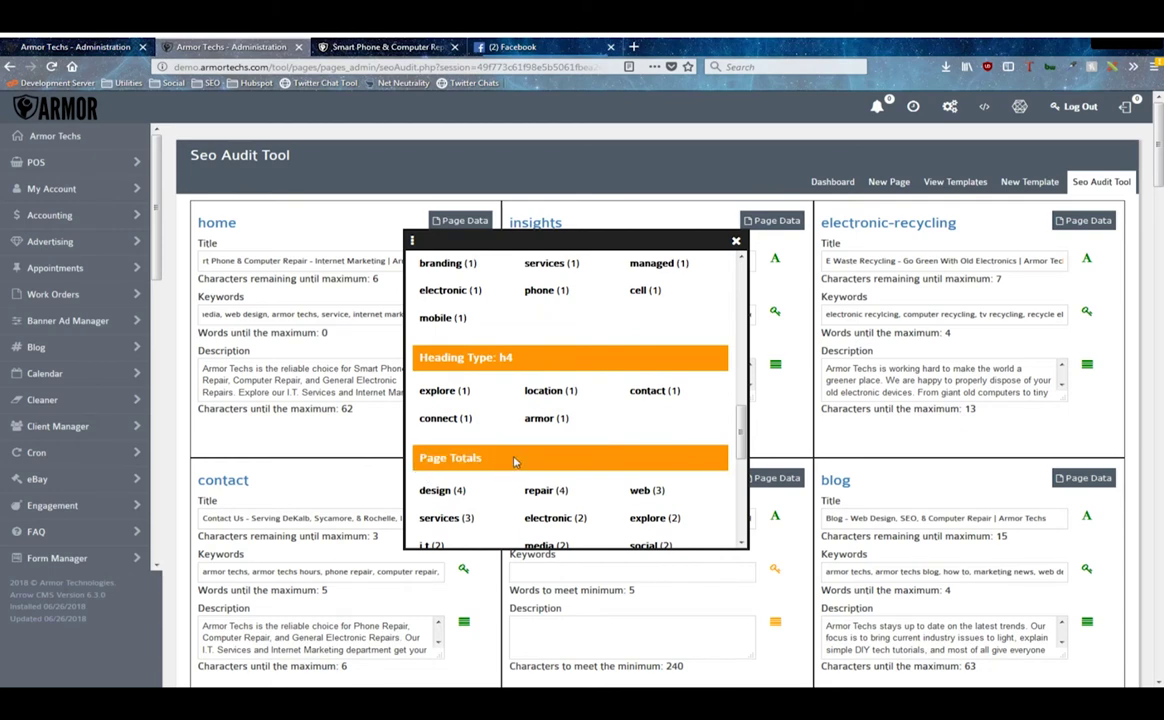
{"action": "scroll", "coordinate": [515, 480], "scroll_direction": "down", "scroll_amount": 3}
{"action": "scroll", "coordinate": [550, 497], "scroll_direction": "down", "scroll_amount": 8}
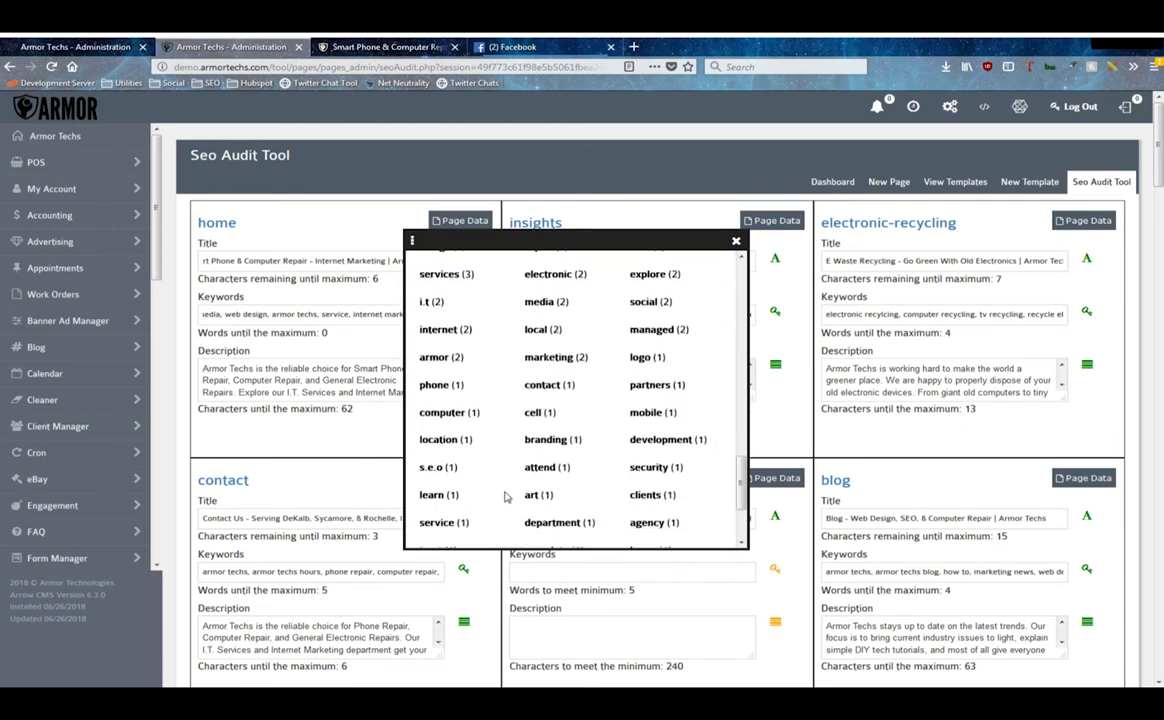
{"action": "scroll", "coordinate": [585, 495], "scroll_direction": "up", "scroll_amount": 15}
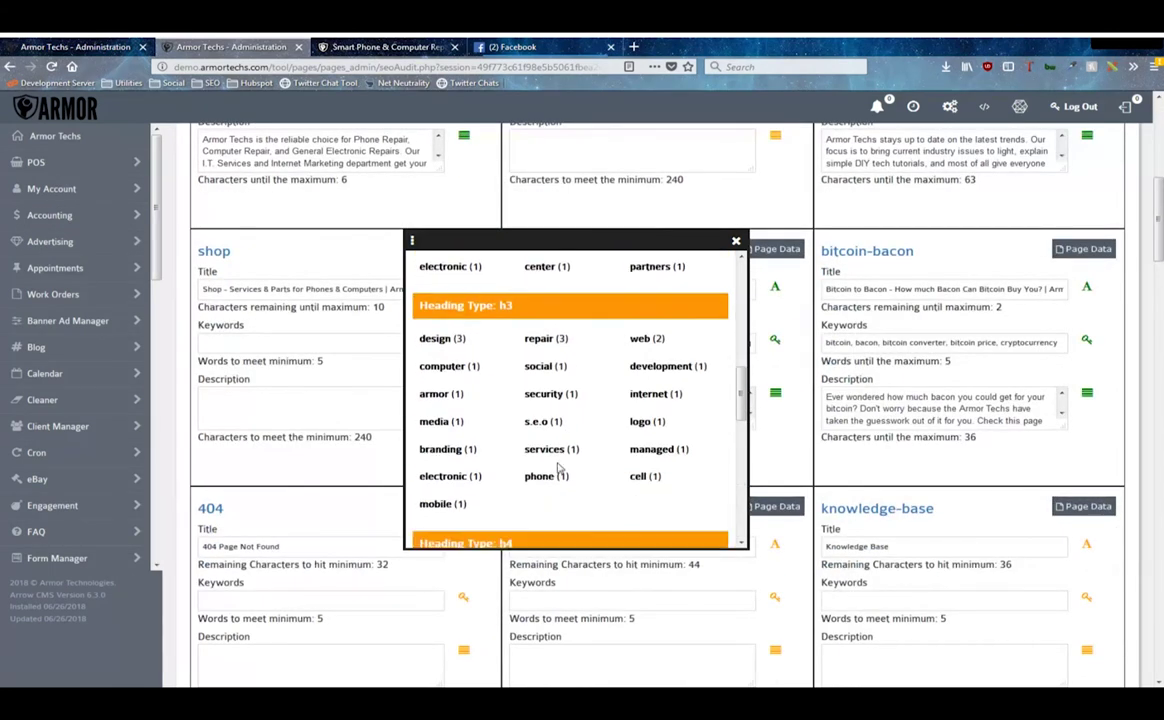
{"action": "left_click", "coordinate": [736, 241]}
{"action": "scroll", "coordinate": [730, 281], "scroll_direction": "up", "scroll_amount": 3}
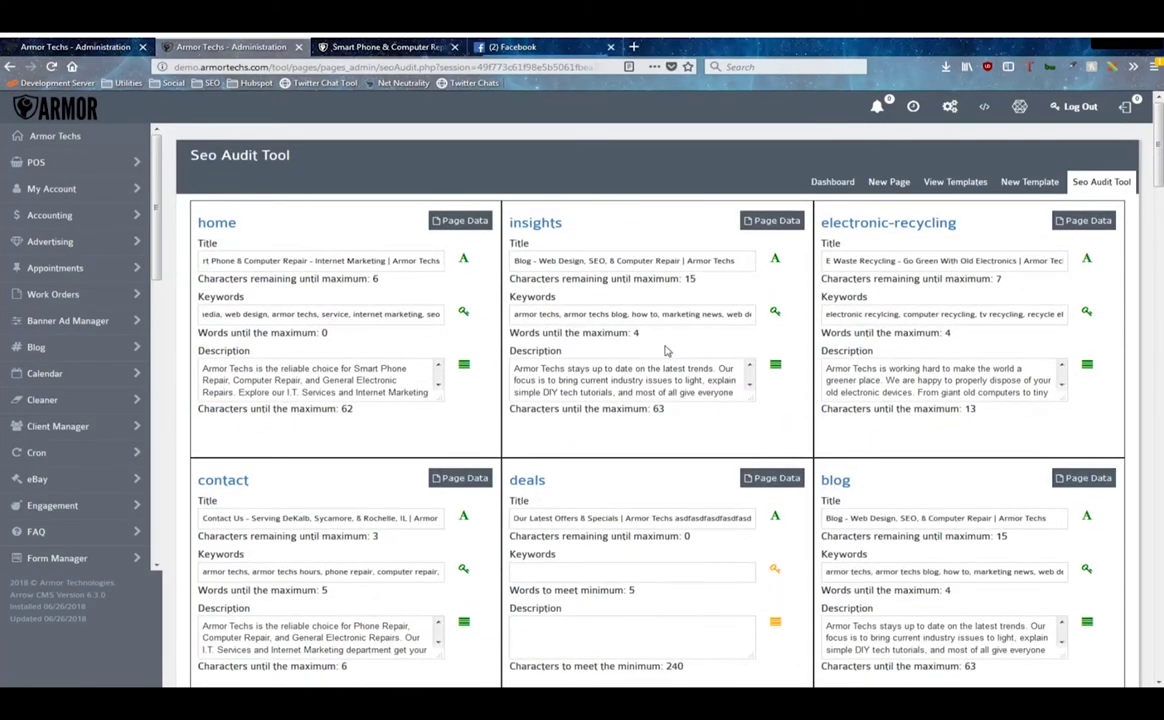
Return to the Pages dashboard and highlight the Home, 404 and home-to-clients table rows
{"action": "left_click", "coordinate": [833, 182]}
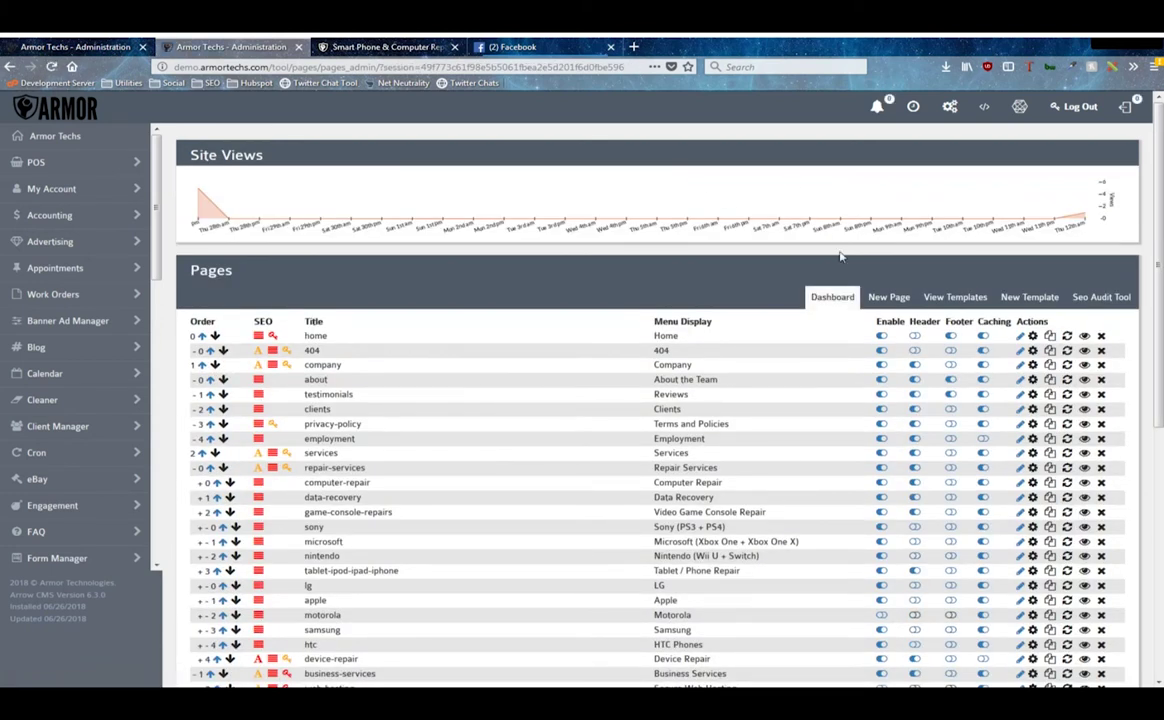
{"action": "left_click_drag", "start_coordinate": [647, 336], "coordinate": [740, 361]}
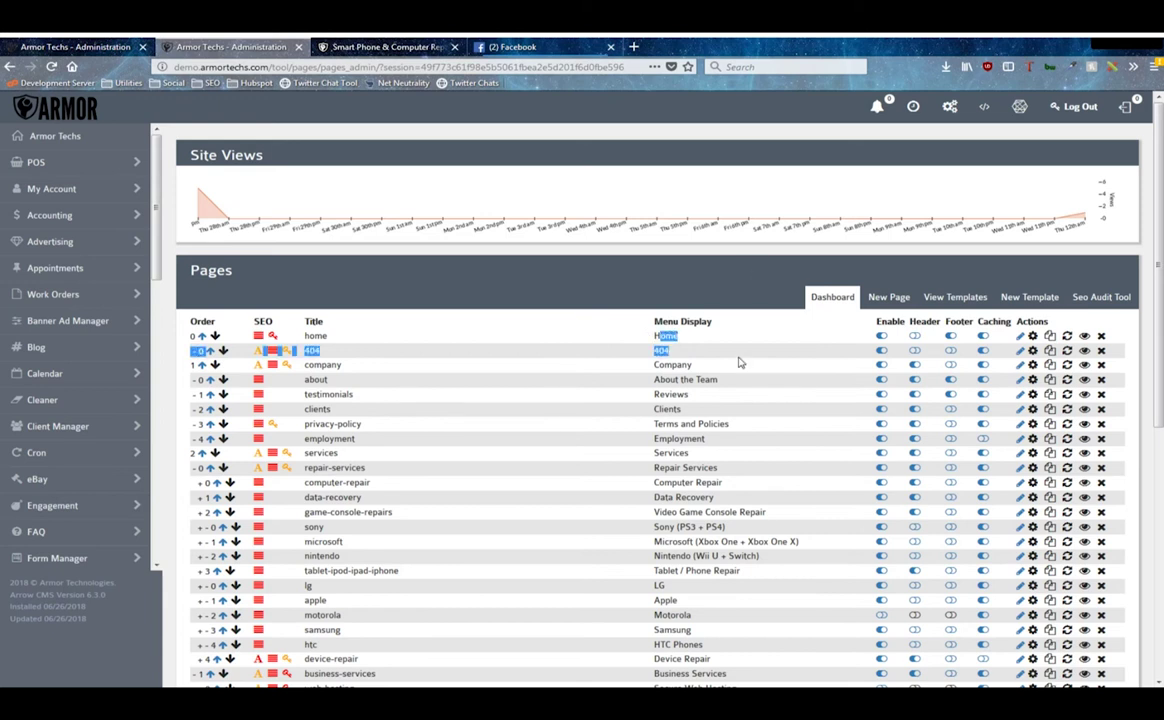
{"action": "left_click", "coordinate": [761, 410]}
{"action": "left_click_drag", "start_coordinate": [761, 410], "coordinate": [761, 442]}
{"action": "left_click", "coordinate": [636, 324]}
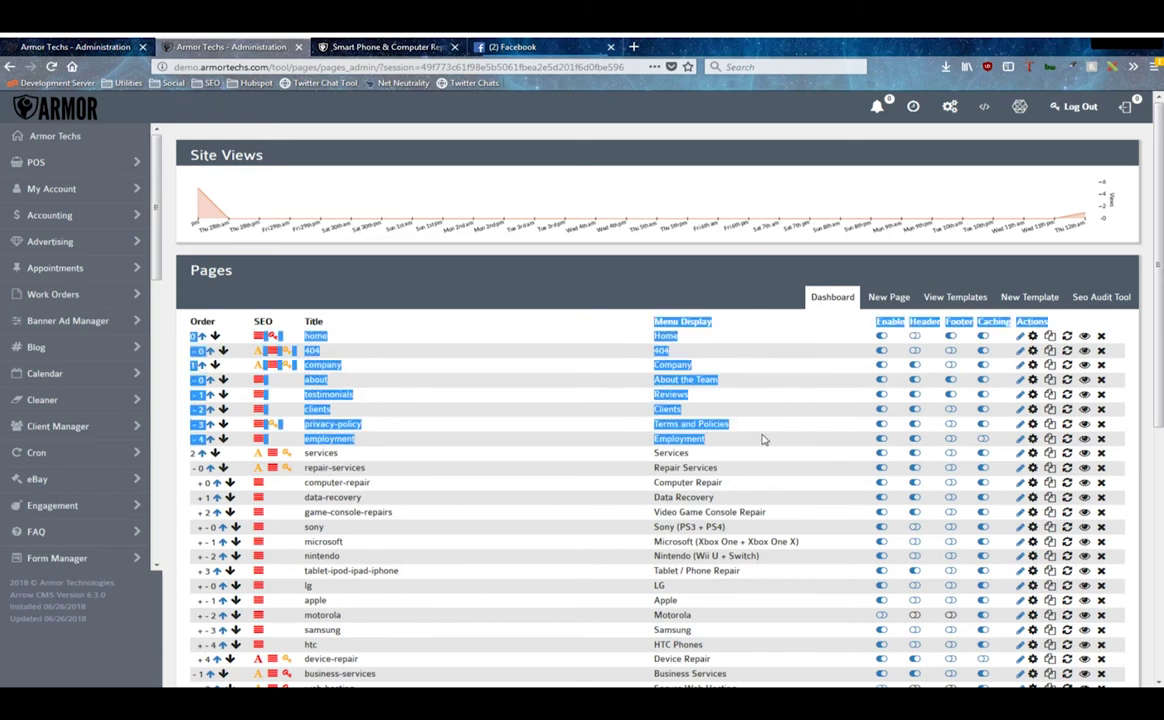
Highlight the pages table from the Title and Menu Display columns down to the Employment row
{"action": "left_click", "coordinate": [761, 444]}
{"action": "left_click_drag", "start_coordinate": [644, 327], "coordinate": [690, 382]}
{"action": "left_click_drag", "start_coordinate": [306, 321], "coordinate": [626, 312]}
{"action": "left_click", "coordinate": [745, 456]}
{"action": "left_click", "coordinate": [617, 331]}
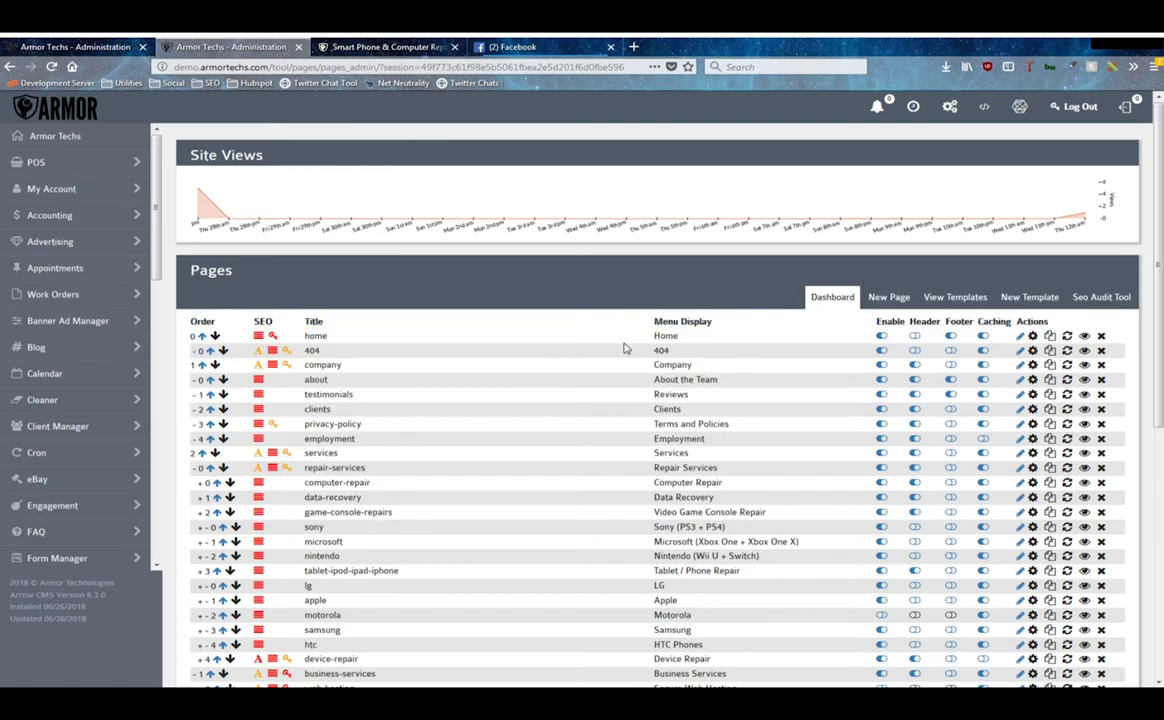